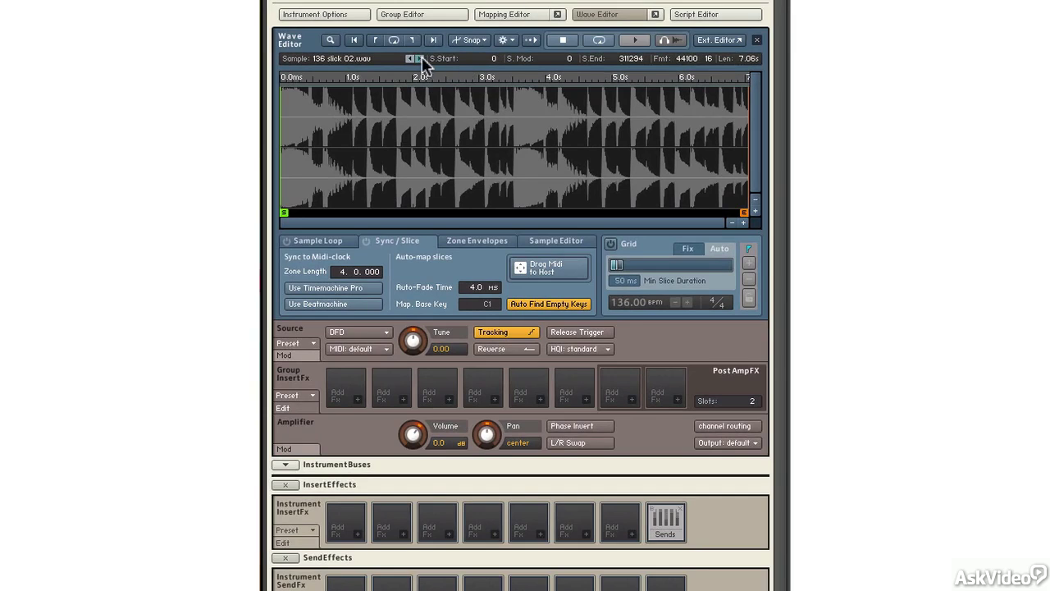
Pop out the large loop editor, turn on an Auto slice grid, and play the drum loop.
{"action": "left_click", "coordinate": [657, 15]}
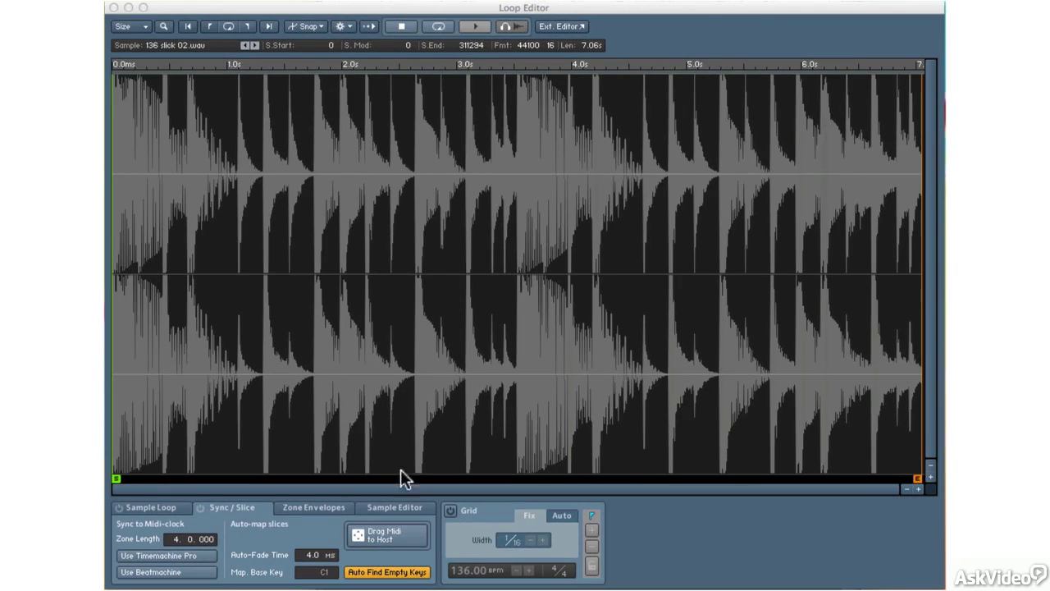
{"action": "left_click", "coordinate": [450, 510]}
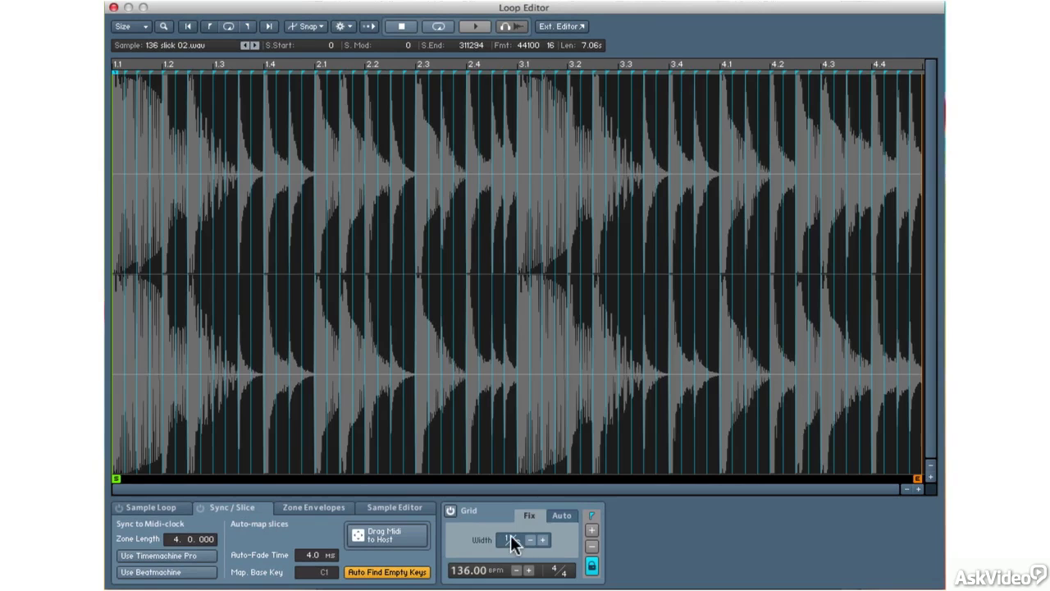
{"action": "left_click", "coordinate": [562, 515]}
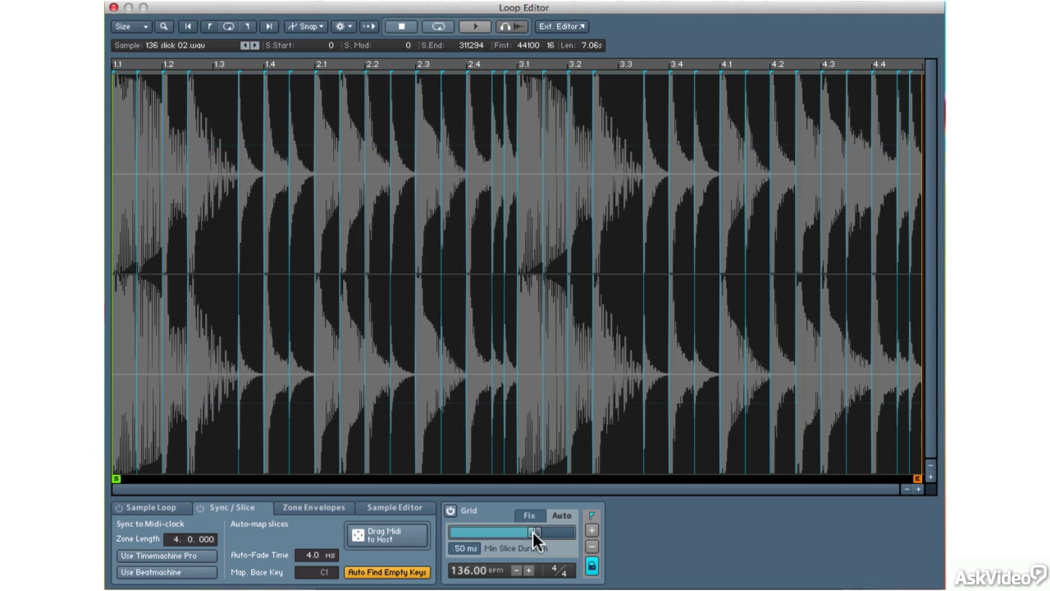
{"action": "left_click", "coordinate": [493, 104]}
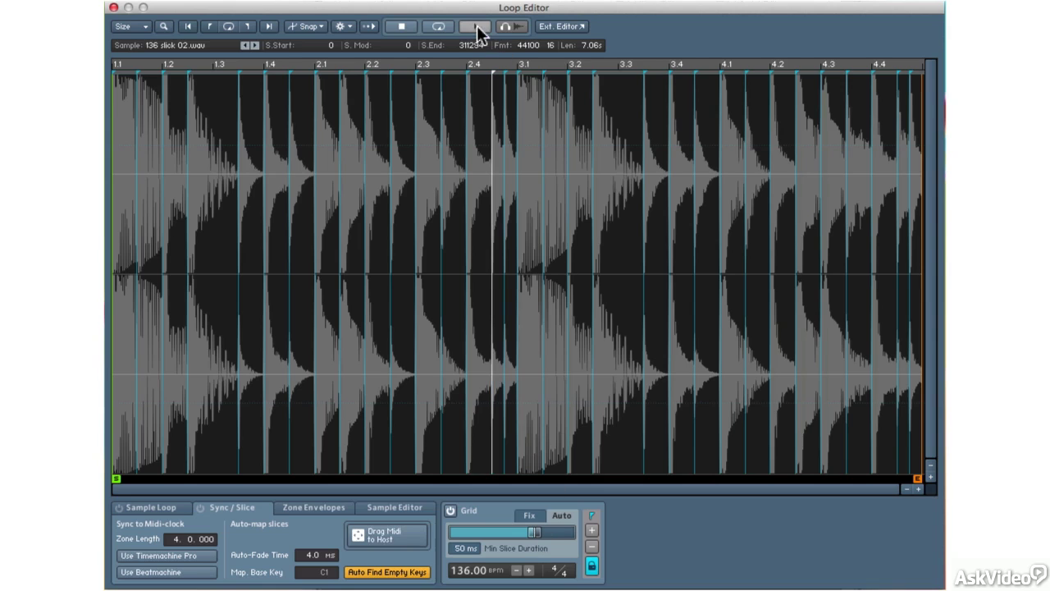
{"action": "left_click", "coordinate": [477, 25]}
Enable loop slot 1 and pull its end back to bar 2.1 (77826).
{"action": "left_click", "coordinate": [178, 508]}
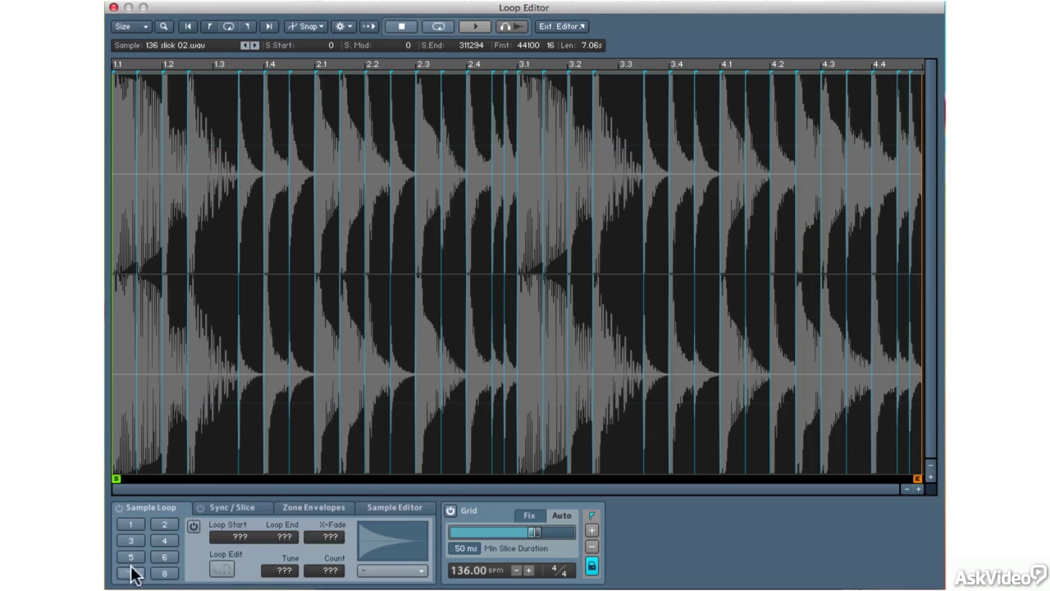
{"action": "left_click", "coordinate": [131, 524]}
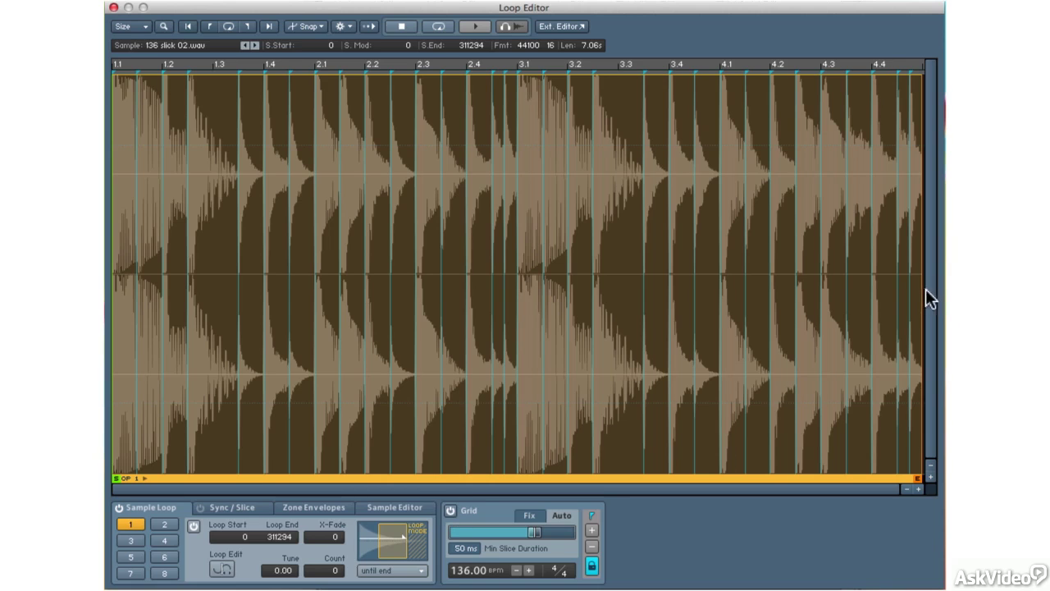
{"action": "mouse_move", "coordinate": [922, 291]}
{"action": "left_mouse_down"}
{"action": "mouse_move", "coordinate": [611, 301]}
{"action": "mouse_move", "coordinate": [490, 325]}
{"action": "mouse_move", "coordinate": [483, 308]}
{"action": "mouse_move", "coordinate": [312, 300]}
{"action": "left_mouse_up"}
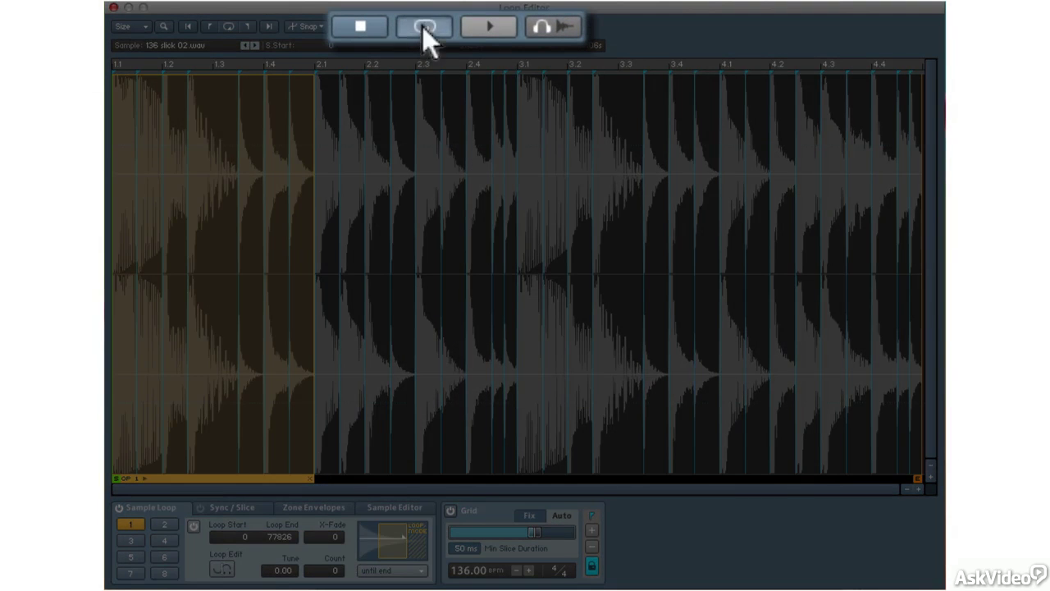
Turn on looped playback and audition loop 1 repeating.
{"action": "left_click", "coordinate": [423, 27]}
{"action": "left_click", "coordinate": [484, 30]}
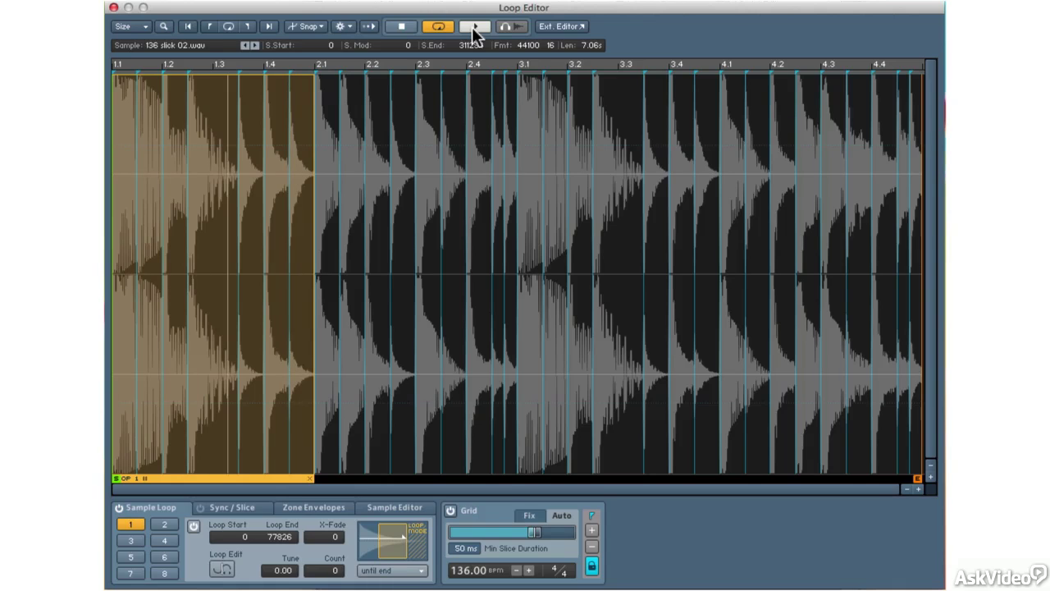
{"action": "left_click", "coordinate": [407, 28]}
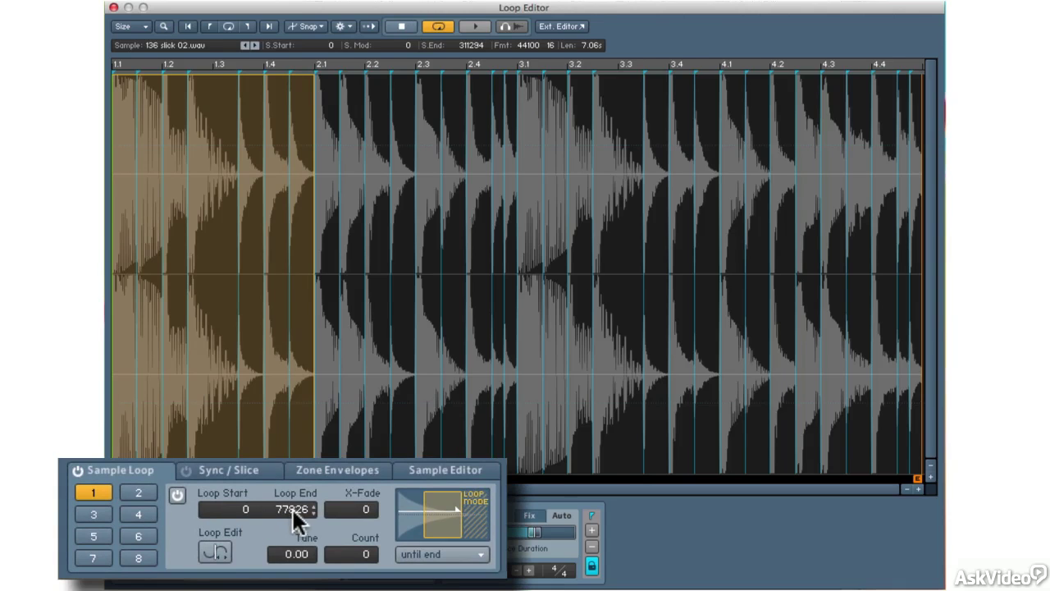
{"action": "left_click_drag", "start_coordinate": [292, 507], "coordinate": [293, 572]}
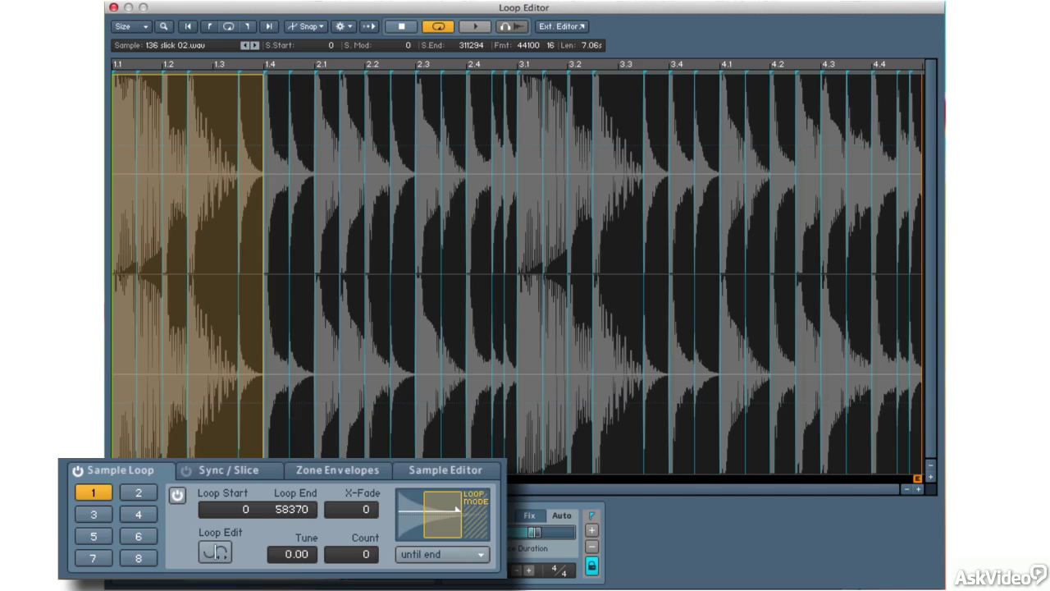
{"action": "left_click_drag", "start_coordinate": [297, 514], "coordinate": [287, 484]}
{"action": "left_click", "coordinate": [449, 510]}
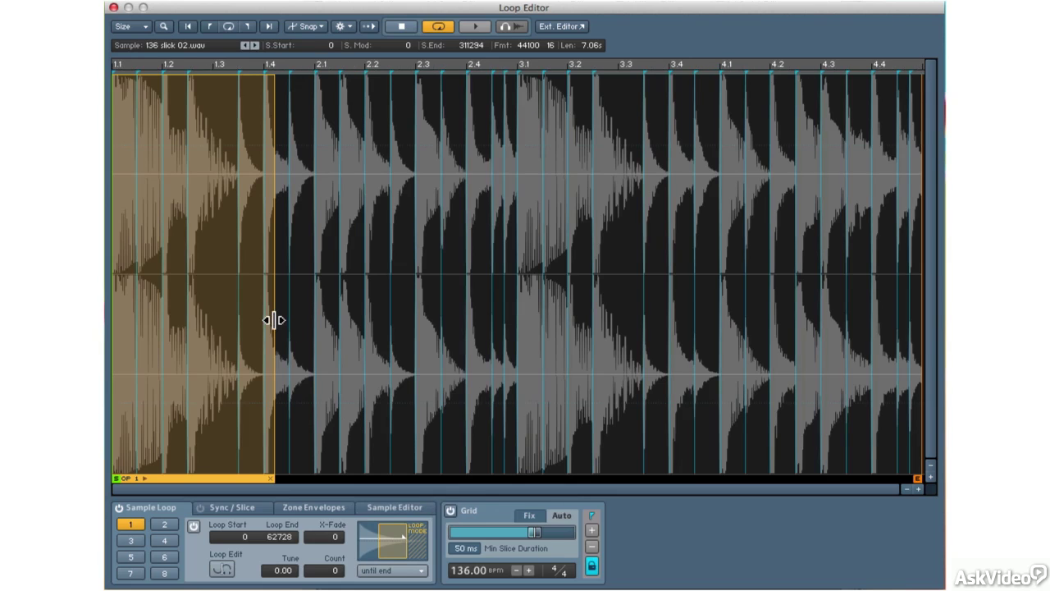
{"action": "mouse_move", "coordinate": [273, 319]}
{"action": "left_mouse_down"}
{"action": "mouse_move", "coordinate": [256, 318]}
{"action": "mouse_move", "coordinate": [318, 320]}
{"action": "left_mouse_up"}
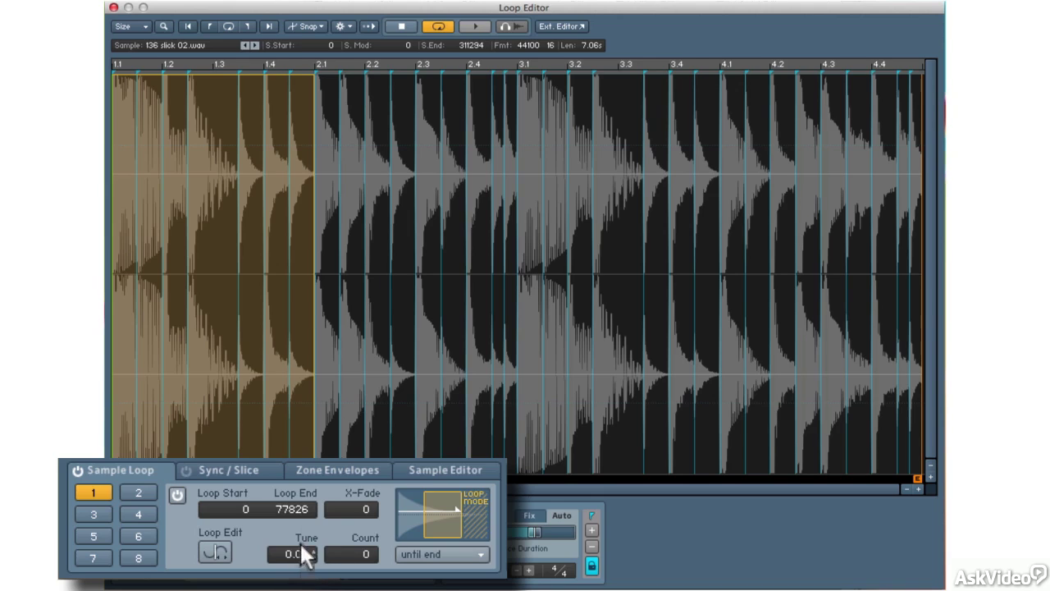
{"action": "left_click_drag", "start_coordinate": [305, 548], "coordinate": [277, 124]}
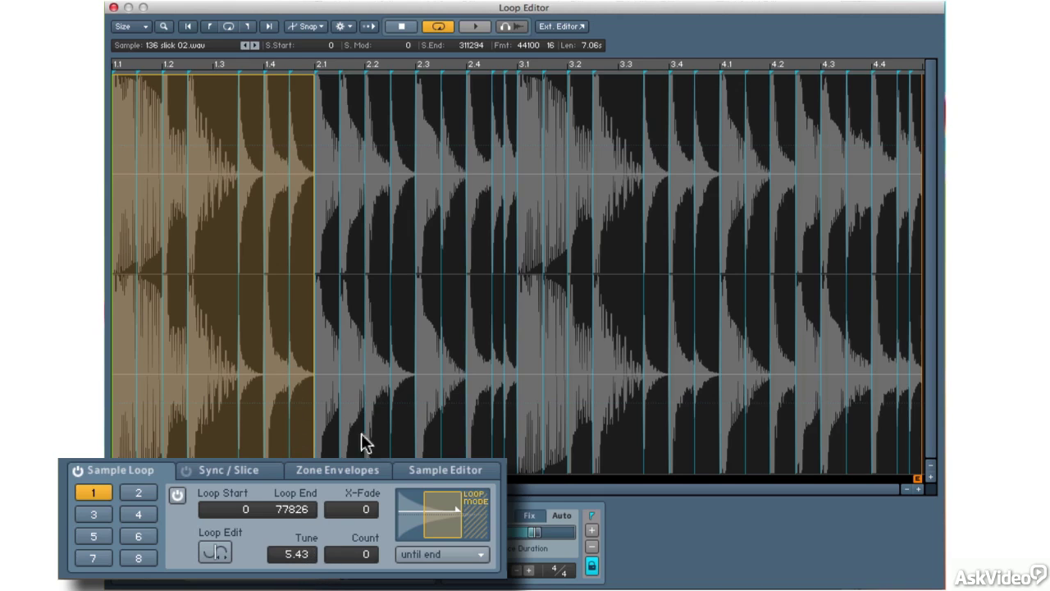
{"action": "left_click", "coordinate": [212, 548]}
{"action": "left_click", "coordinate": [476, 27]}
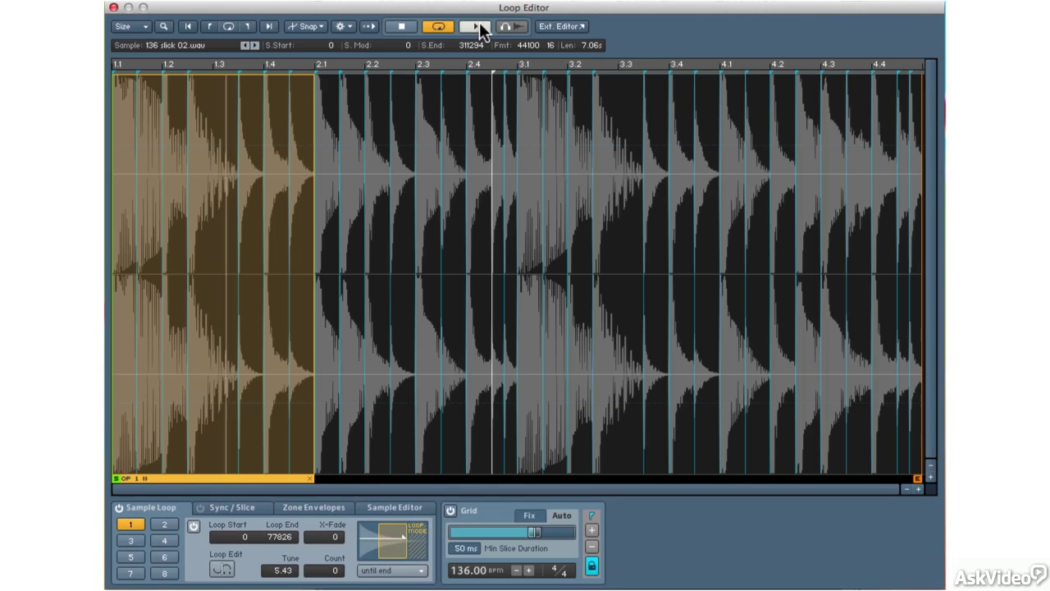
{"action": "left_click", "coordinate": [408, 31]}
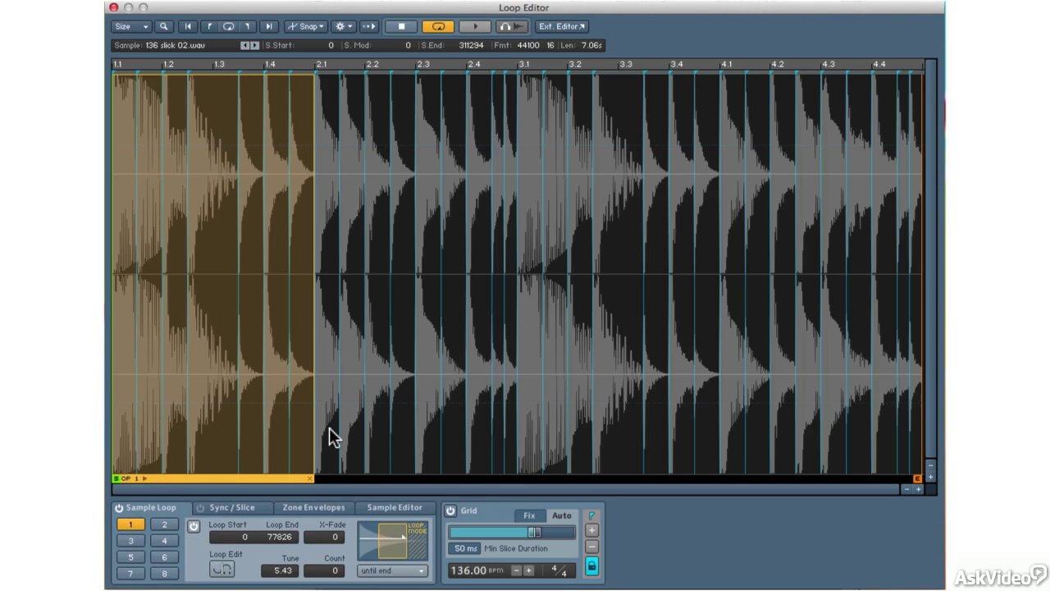
Reset loop 1's tune to 0.00, set its Count to 2, and audition it twice.
{"action": "left_click", "coordinate": [282, 571], "text": "super"}
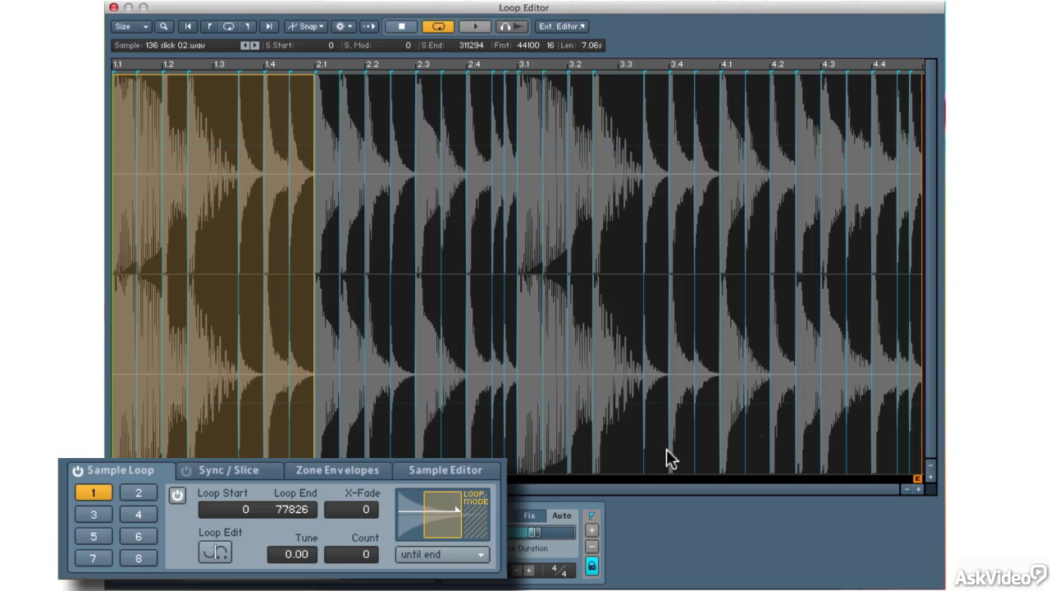
{"action": "left_click", "coordinate": [376, 551]}
{"action": "left_click", "coordinate": [473, 27]}
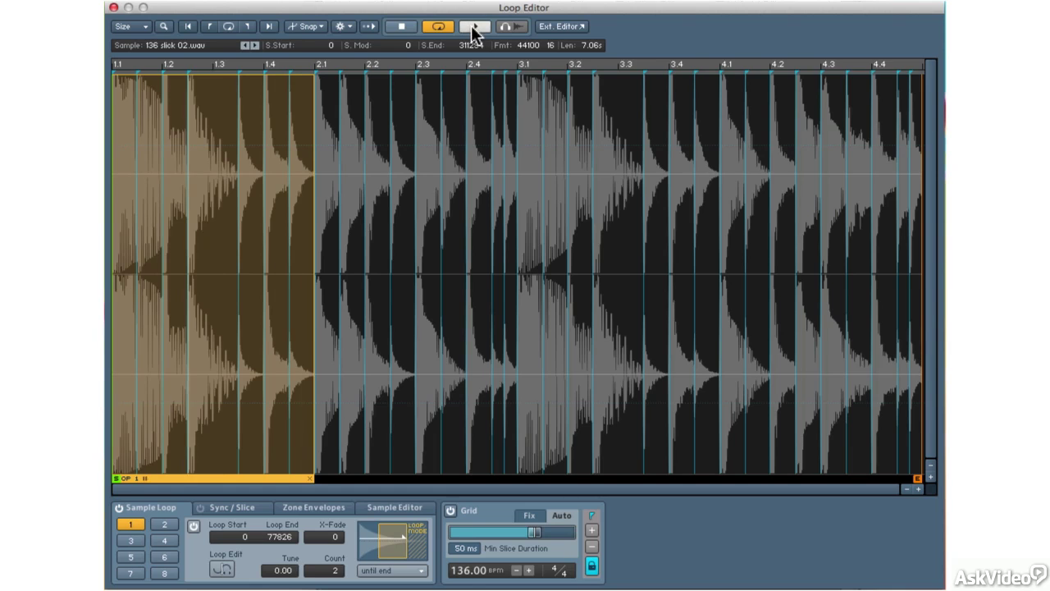
{"action": "left_click", "coordinate": [473, 27]}
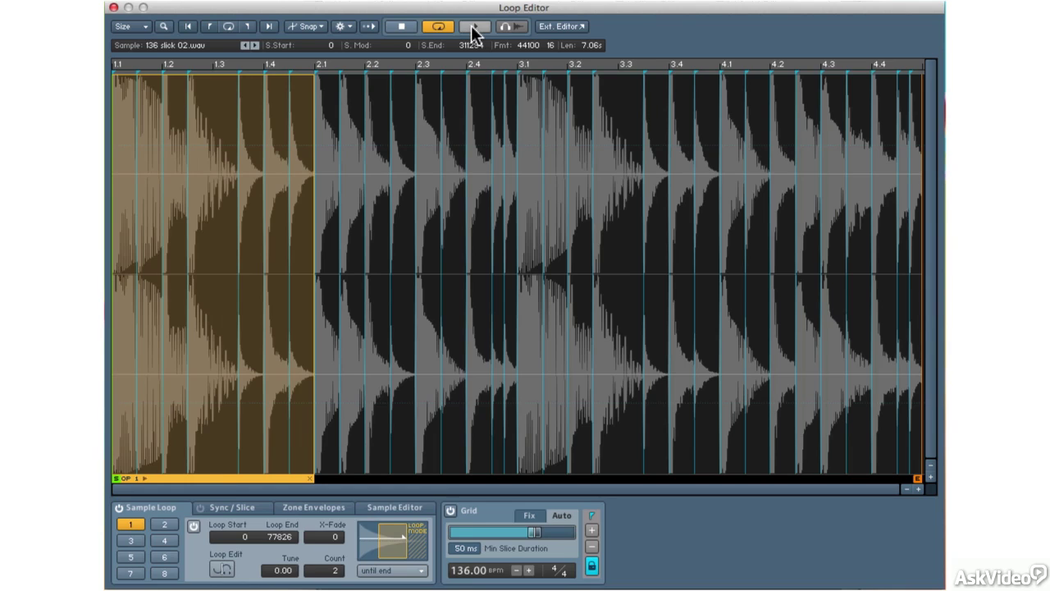
{"action": "left_click", "coordinate": [479, 25]}
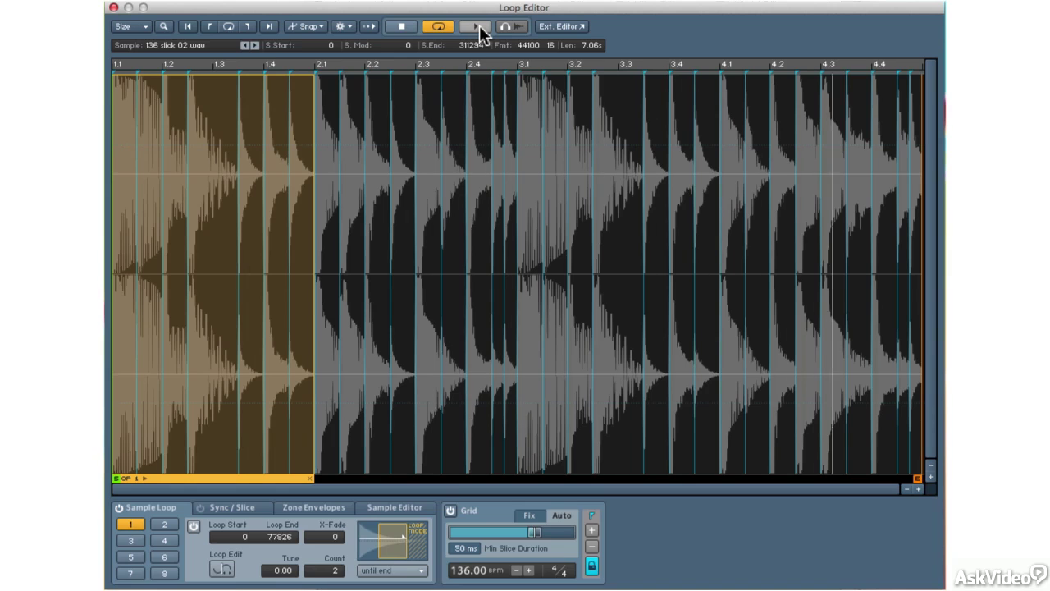
{"action": "left_click", "coordinate": [479, 25]}
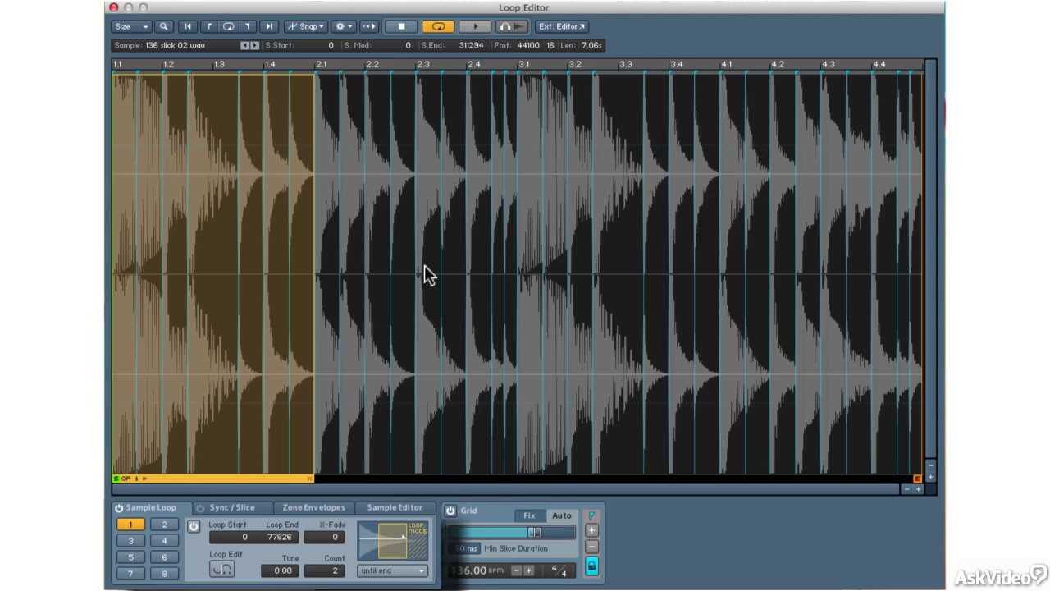
In the Loop Edit splice view, shift loop 1's start from 0 to sample 37.
{"action": "left_click", "coordinate": [215, 553]}
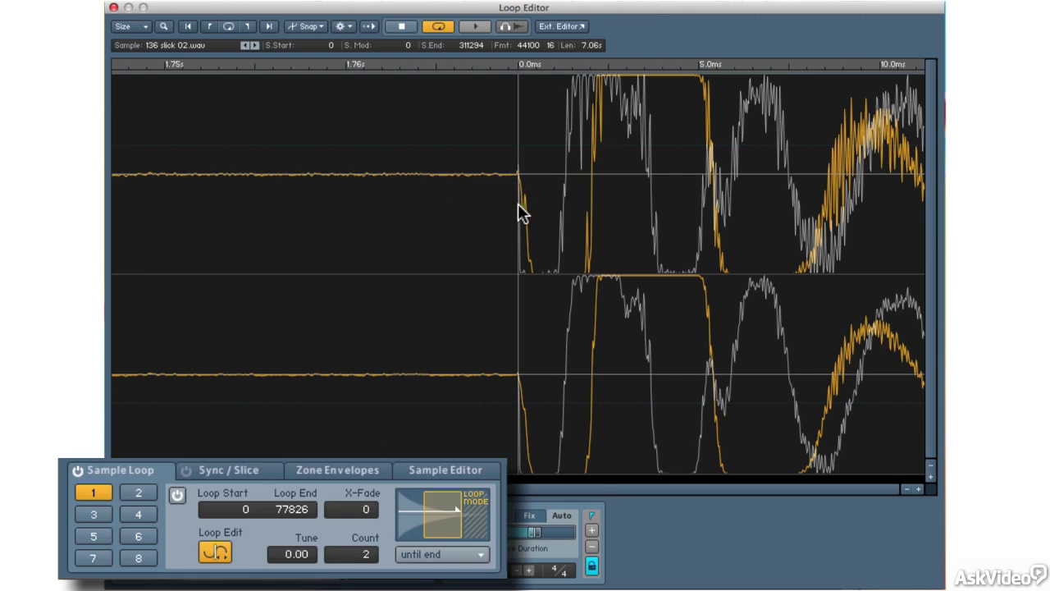
{"action": "mouse_move", "coordinate": [518, 206]}
{"action": "left_mouse_down"}
{"action": "mouse_move", "coordinate": [497, 206]}
{"action": "mouse_move", "coordinate": [515, 206]}
{"action": "left_mouse_up"}
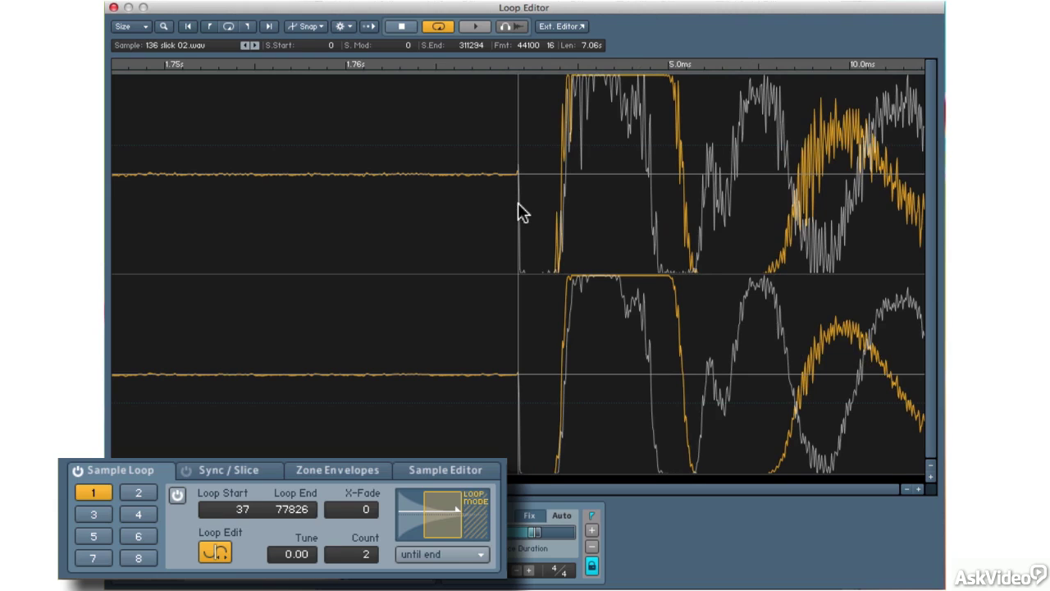
{"action": "left_click", "coordinate": [225, 553]}
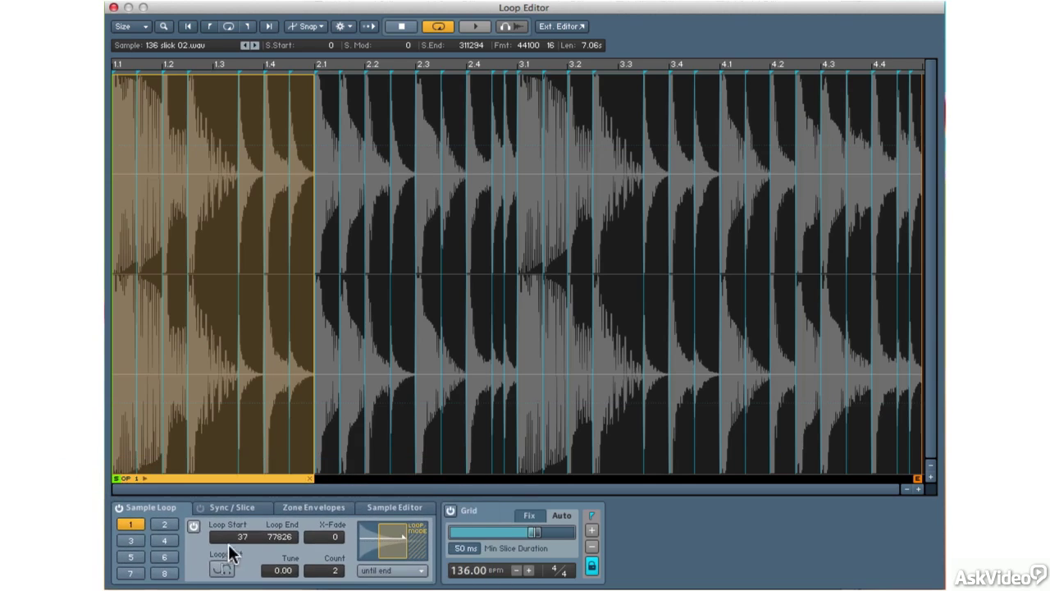
Enable loop slot 2 and position it at samples 116740–136193 around beat 2.3.
{"action": "left_click", "coordinate": [166, 523]}
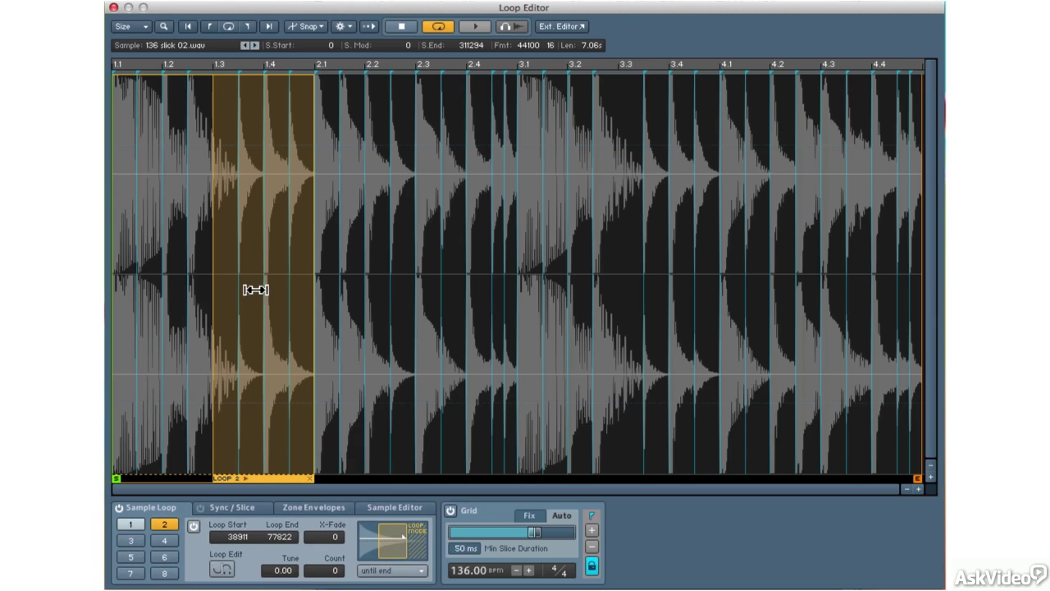
{"action": "left_click_drag", "start_coordinate": [253, 287], "coordinate": [479, 269]}
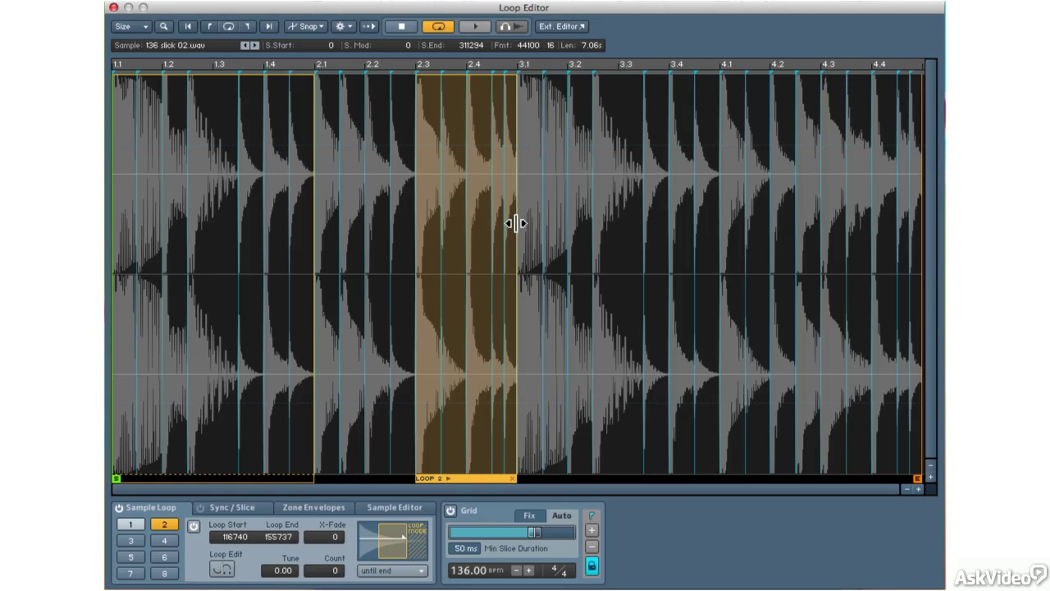
{"action": "left_click_drag", "start_coordinate": [516, 223], "coordinate": [466, 223]}
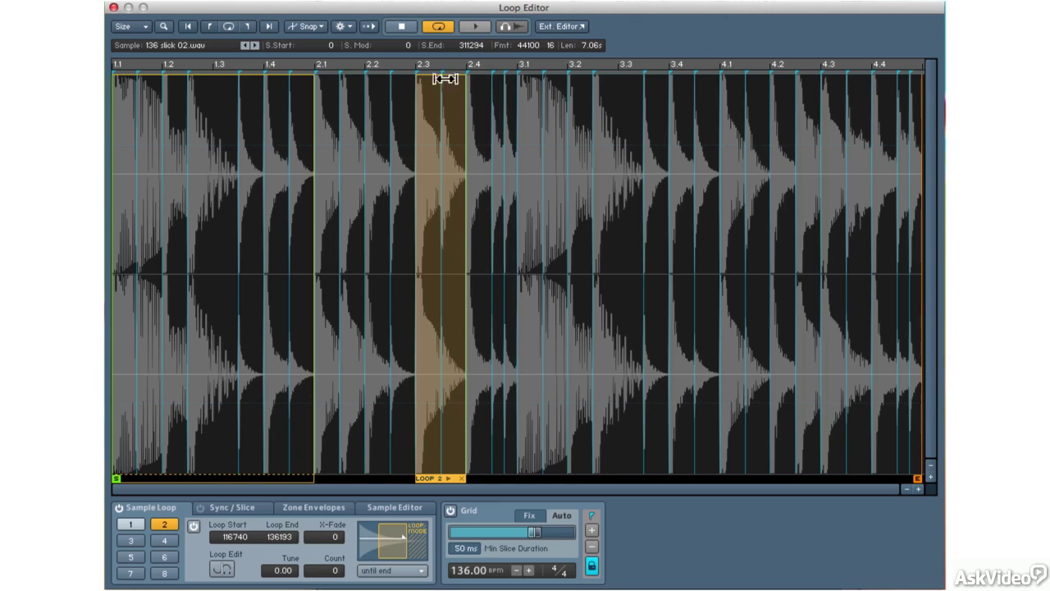
Audition loop 2 repeating, then return to loop 1's settings.
{"action": "left_click", "coordinate": [478, 28]}
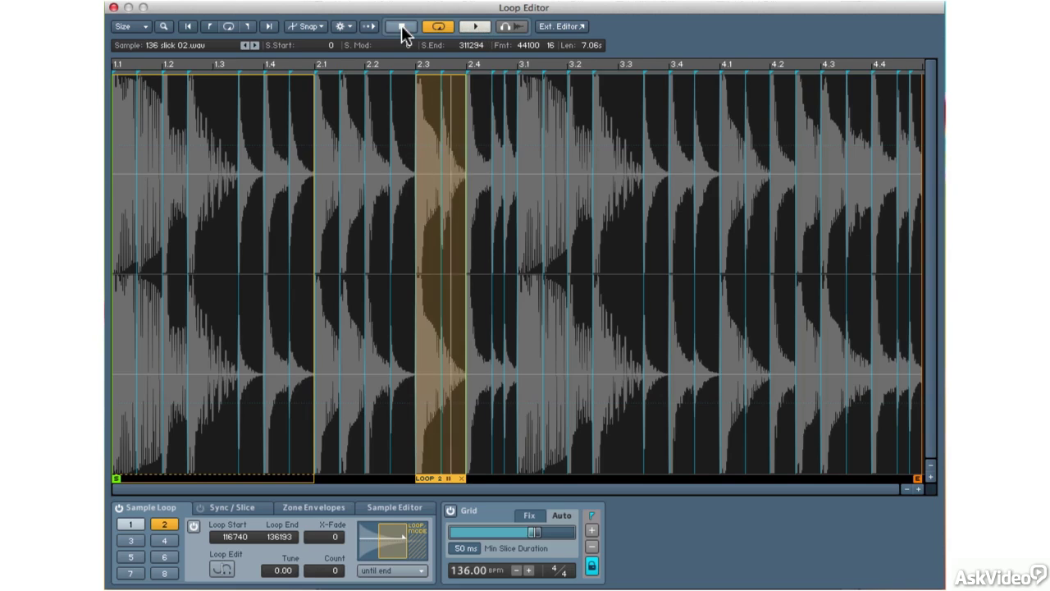
{"action": "left_click", "coordinate": [473, 28]}
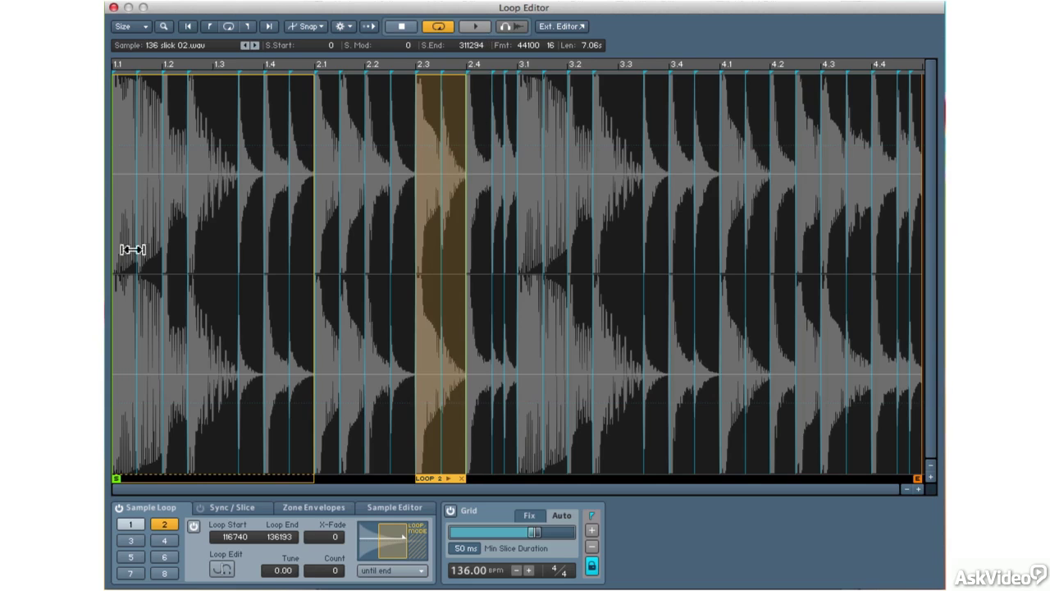
{"action": "left_click", "coordinate": [124, 523]}
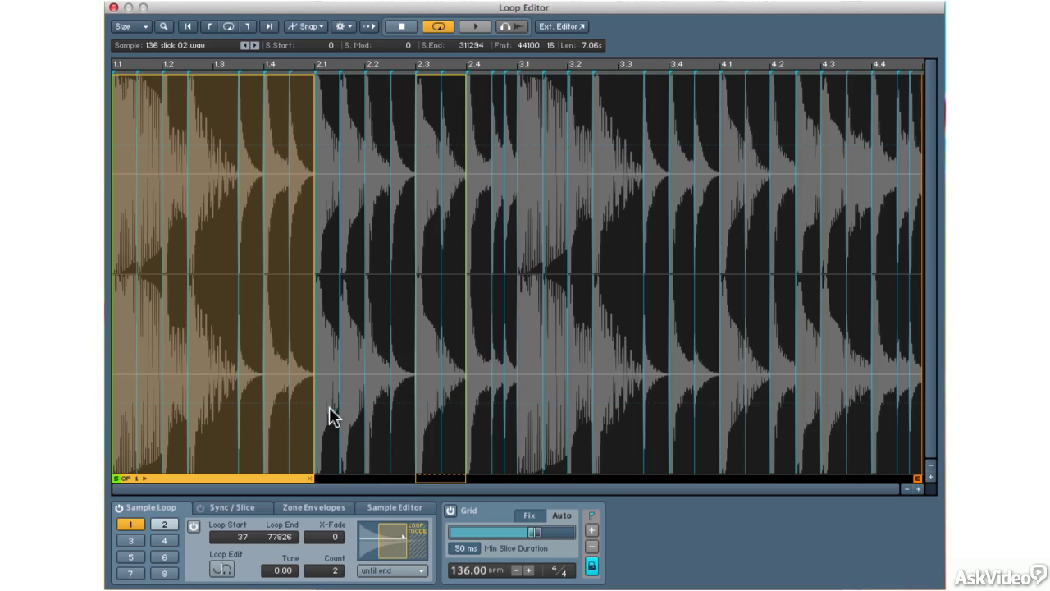
Select loop slot 2 to show its 116740–136193 settings.
{"action": "left_click", "coordinate": [164, 523]}
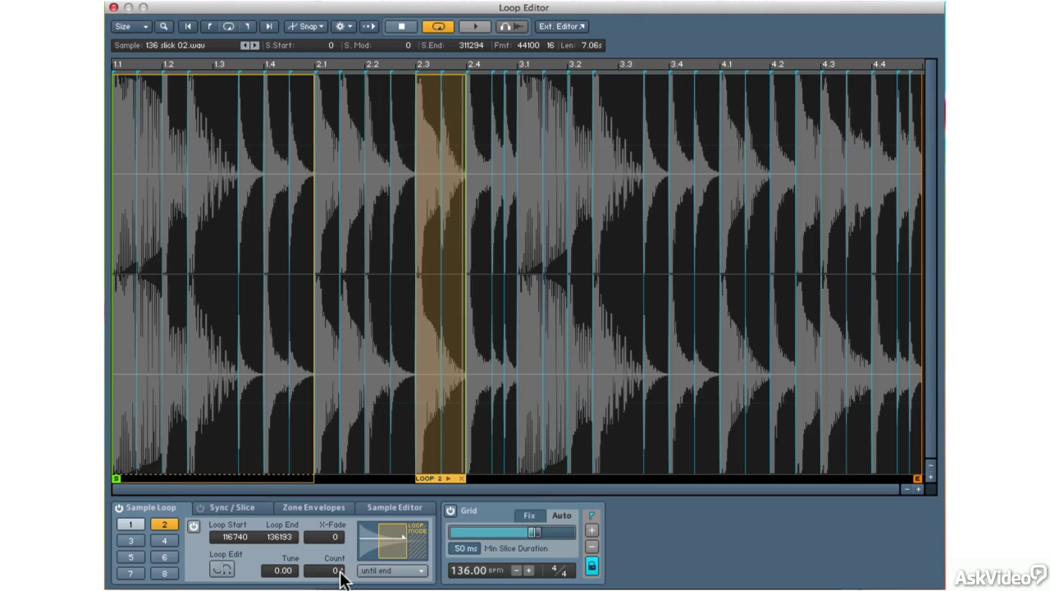
Scroll loop 2's Count up to 5 and its Tune up to 10.00.
{"action": "scroll", "coordinate": [341, 578], "scroll_direction": "up", "scroll_amount": 2}
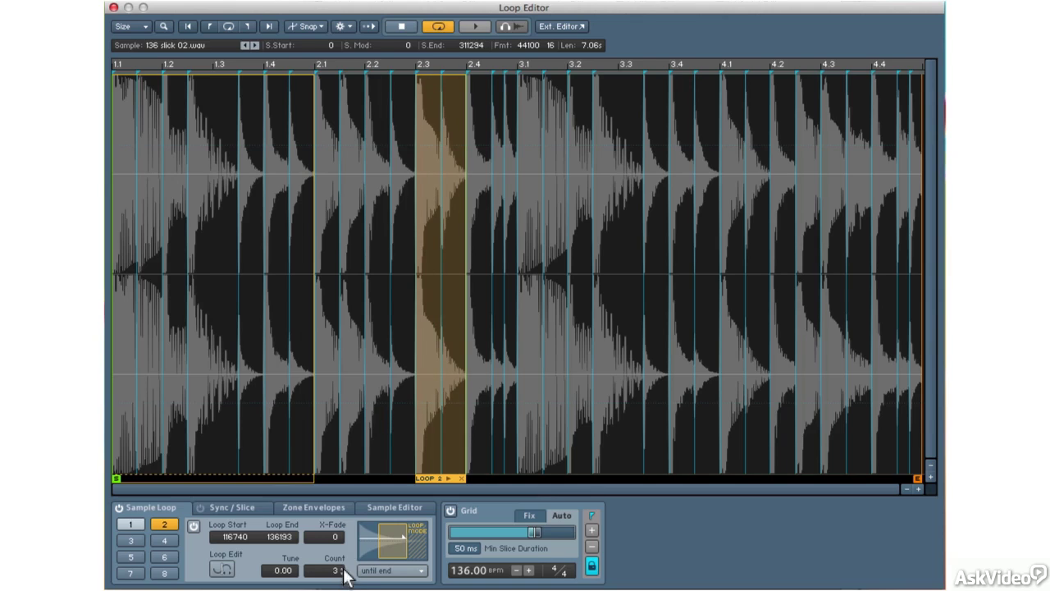
{"action": "scroll", "coordinate": [344, 569], "scroll_direction": "up", "scroll_amount": 2}
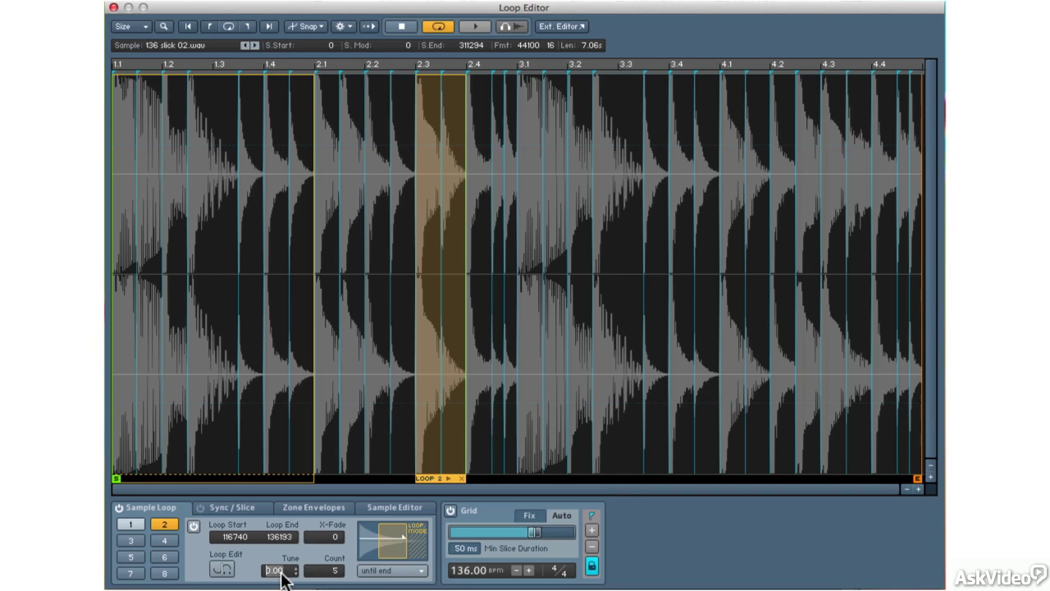
{"action": "scroll", "coordinate": [283, 578], "scroll_direction": "up", "scroll_amount": 10}
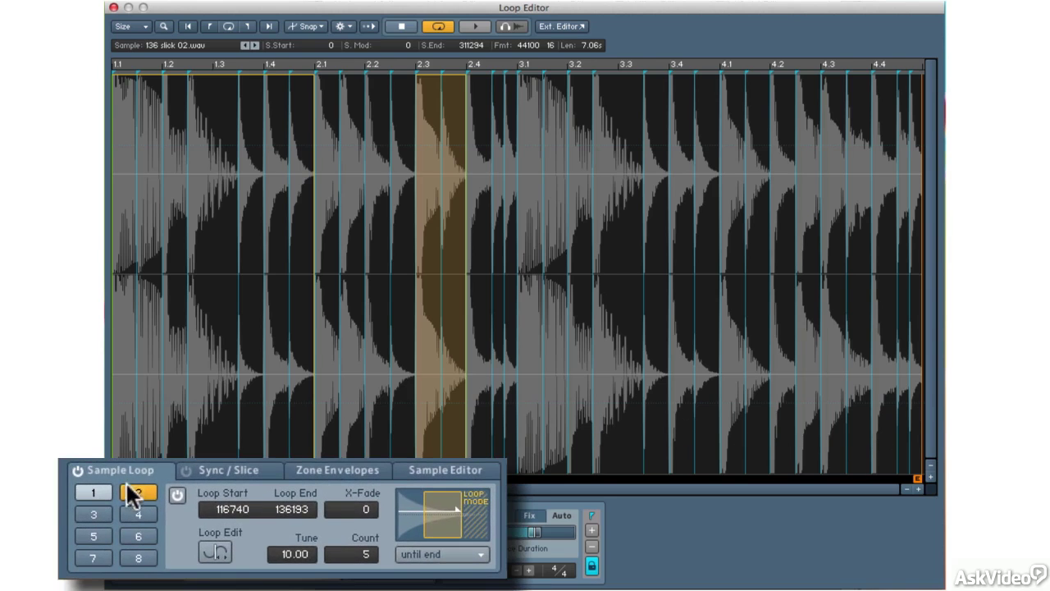
Turn loop 2 off, make loop 1 (37–77826, count 2) active, and check the loop mode list.
{"action": "left_click", "coordinate": [177, 495]}
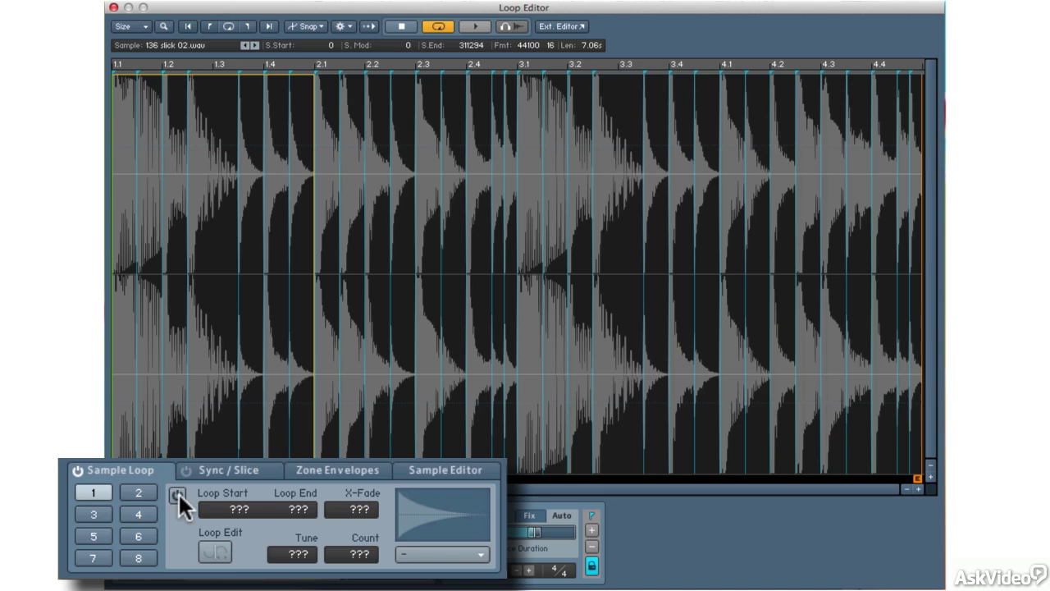
{"action": "left_click", "coordinate": [92, 492]}
{"action": "left_click", "coordinate": [177, 495]}
{"action": "left_click", "coordinate": [178, 496]}
{"action": "left_click", "coordinate": [138, 491]}
{"action": "left_click", "coordinate": [177, 496]}
{"action": "left_click", "coordinate": [177, 496]}
{"action": "left_click", "coordinate": [178, 495]}
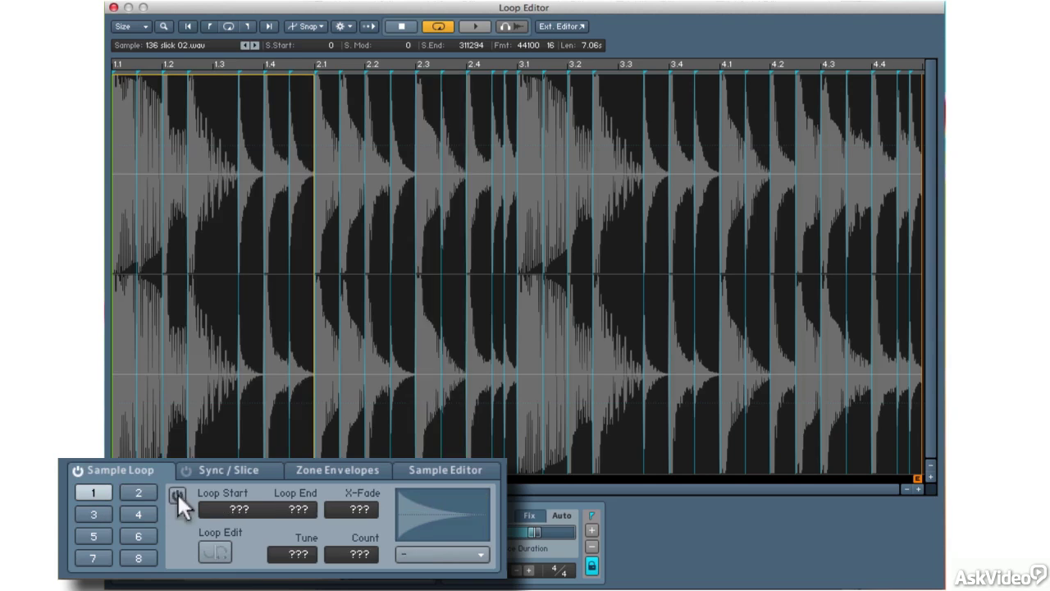
{"action": "left_click", "coordinate": [91, 491]}
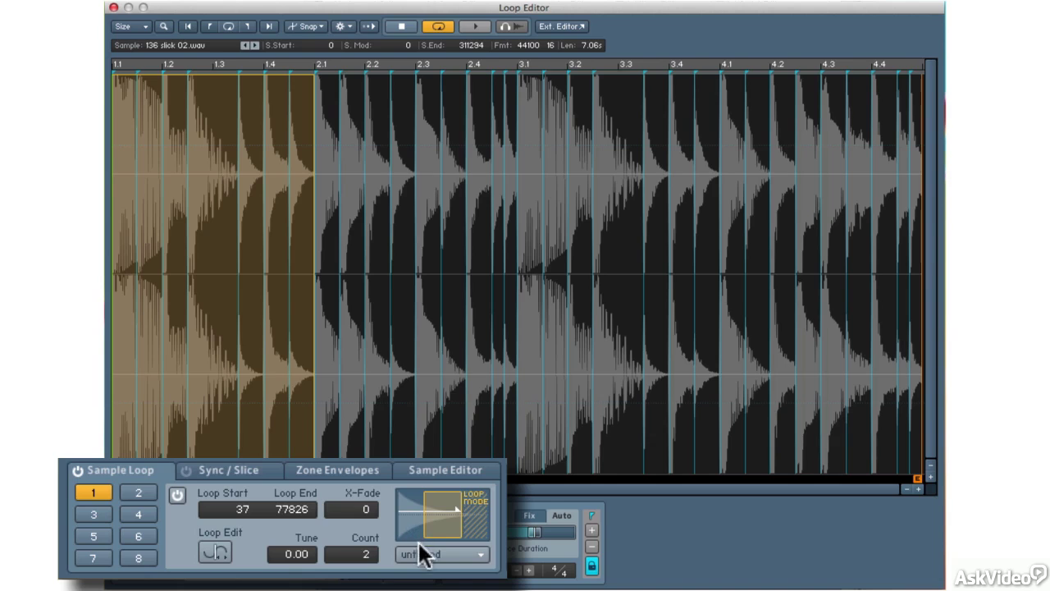
{"action": "left_click", "coordinate": [468, 563]}
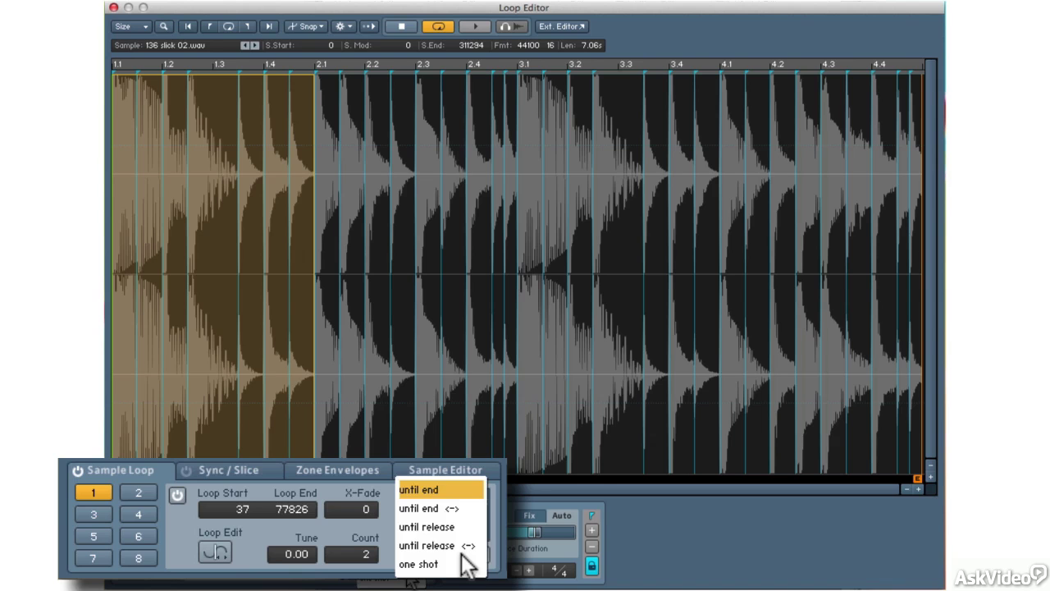
{"action": "left_click", "coordinate": [331, 517]}
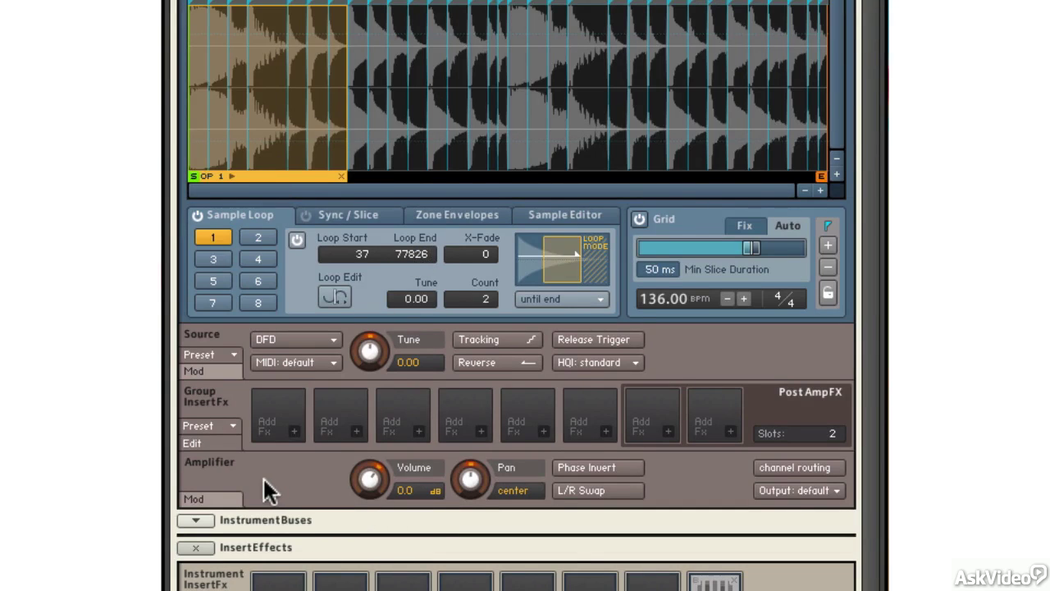
Raise the amplifier volume envelope's release to about 5.1k ms, then scroll back to the Loop Editor.
{"action": "left_click", "coordinate": [194, 498]}
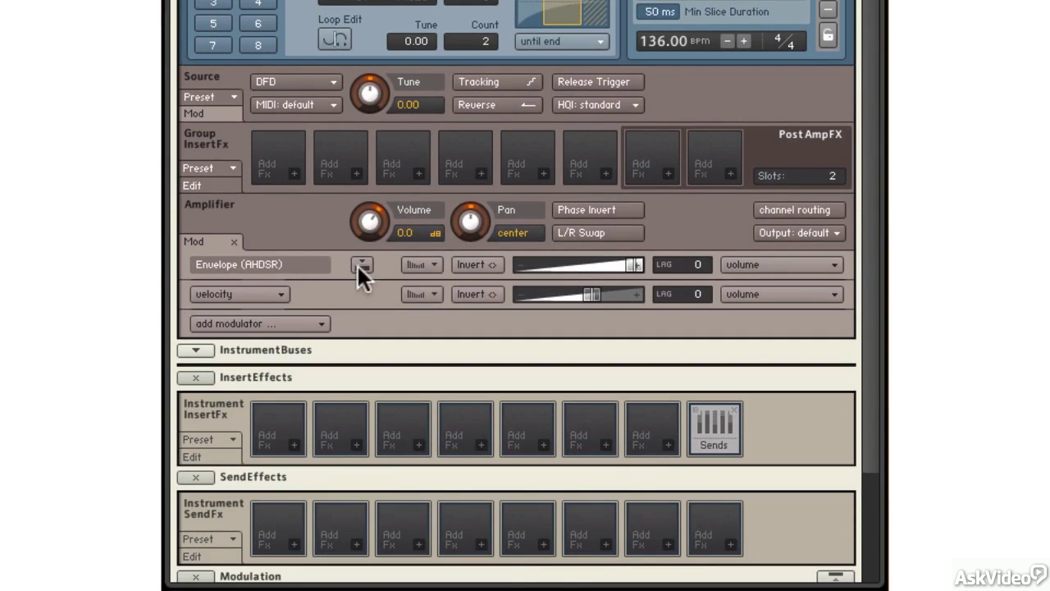
{"action": "left_click", "coordinate": [361, 264]}
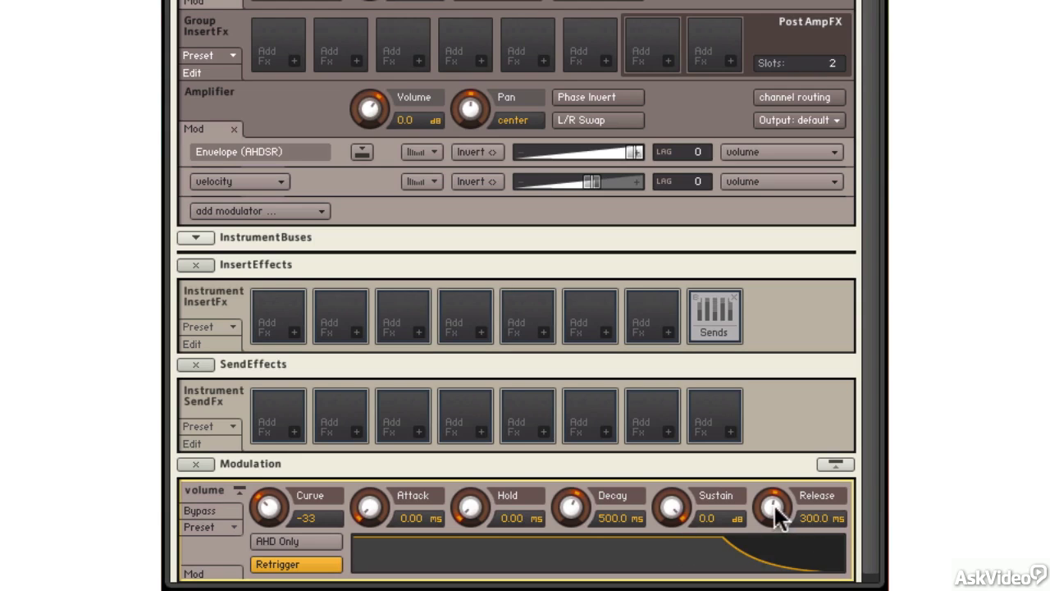
{"action": "left_click_drag", "start_coordinate": [775, 505], "coordinate": [778, 440]}
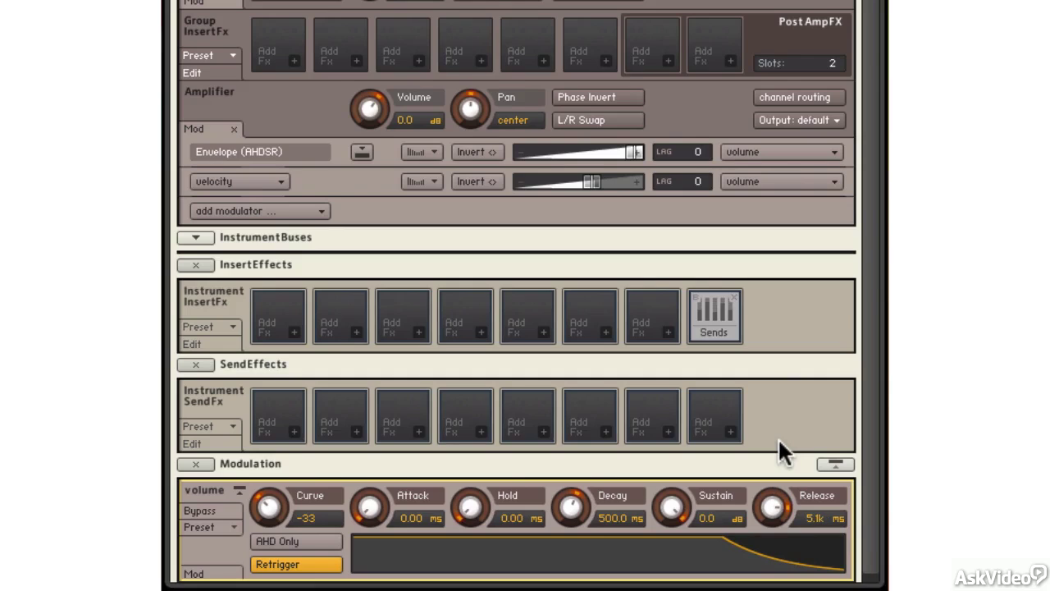
{"action": "scroll", "coordinate": [762, 436], "scroll_direction": "up", "scroll_amount": 10}
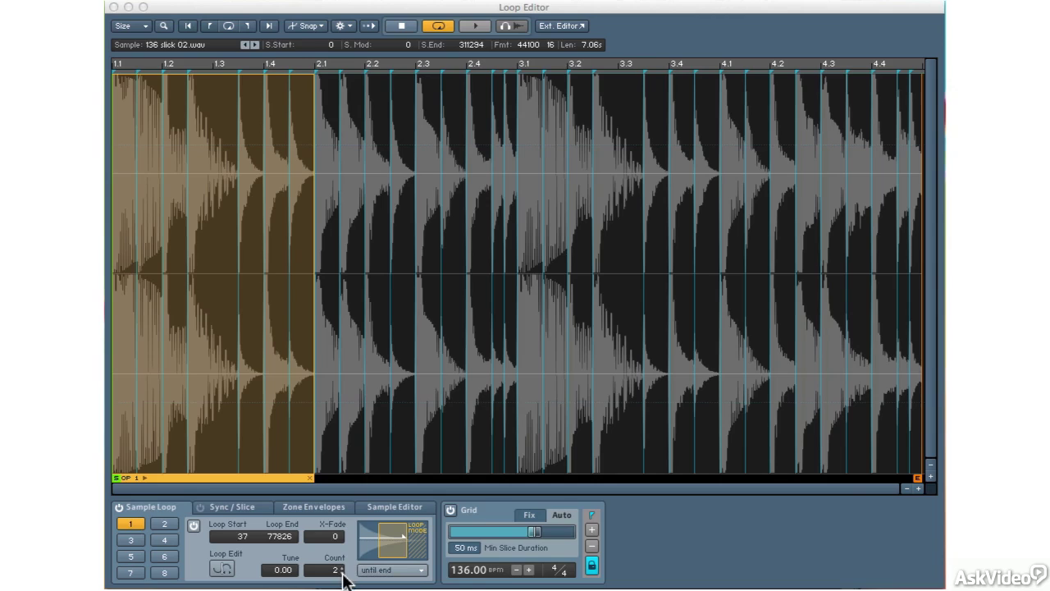
Lower loop 1's Count from 2 to 0 and switch its mode to until end <->.
{"action": "left_click_drag", "start_coordinate": [339, 573], "coordinate": [345, 581]}
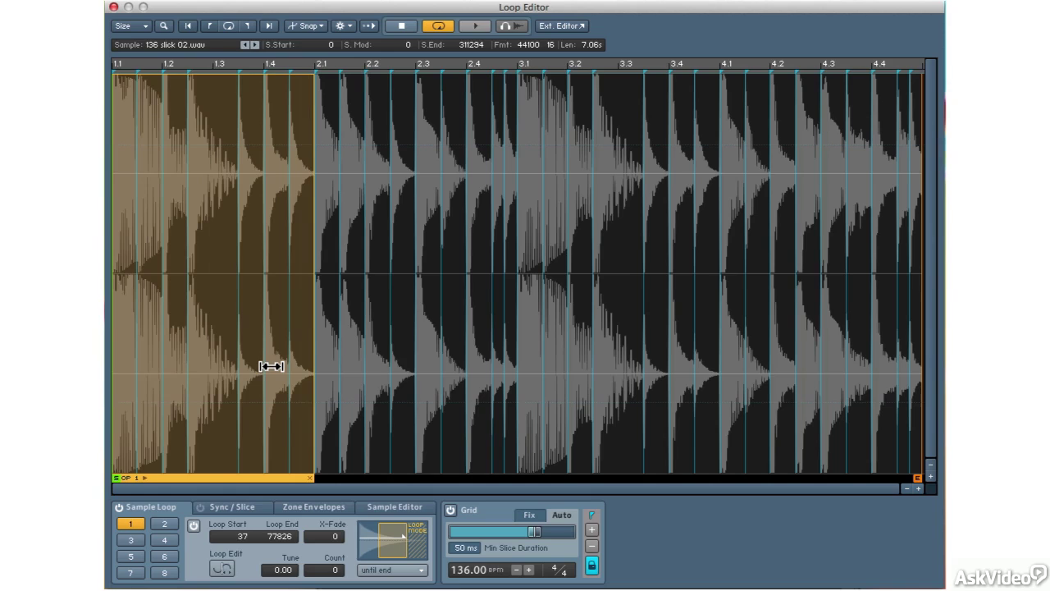
{"action": "left_click", "coordinate": [420, 570]}
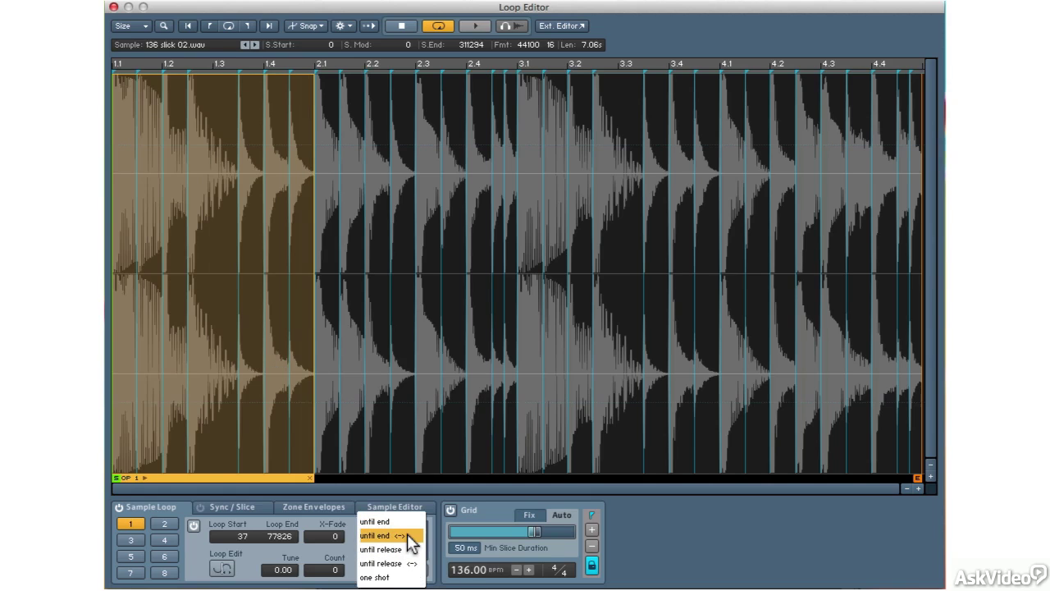
{"action": "left_click", "coordinate": [407, 535]}
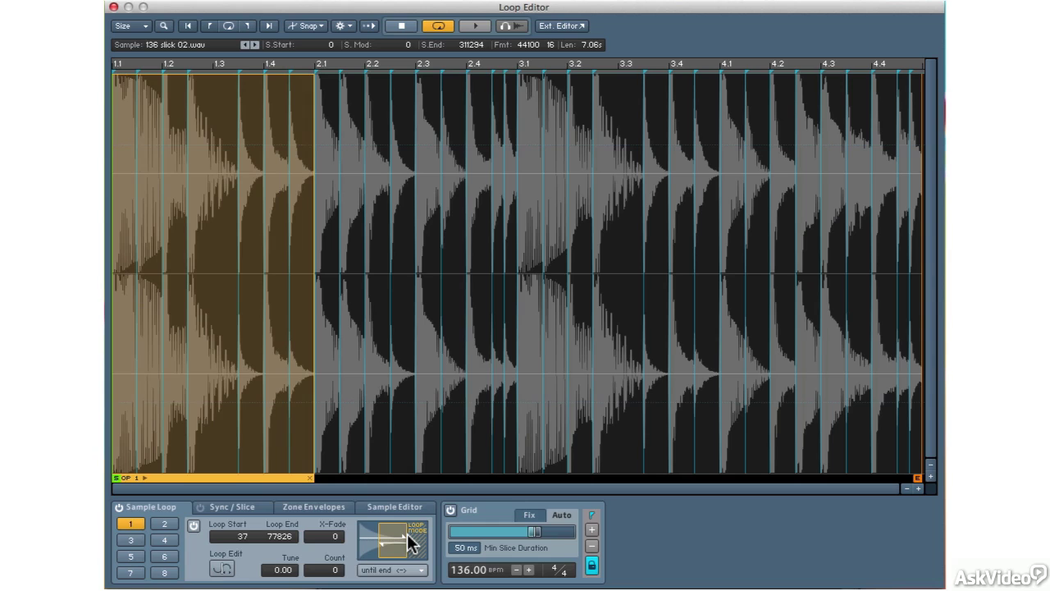
Switch loop 1's mode from the loop mode list to until release.
{"action": "left_click", "coordinate": [416, 570]}
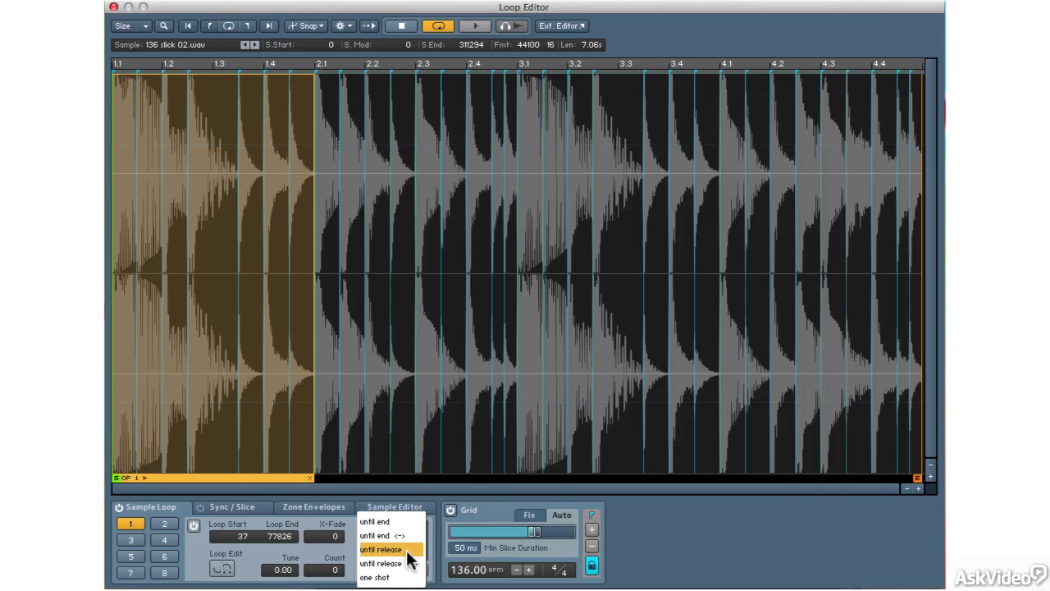
{"action": "left_click", "coordinate": [386, 549]}
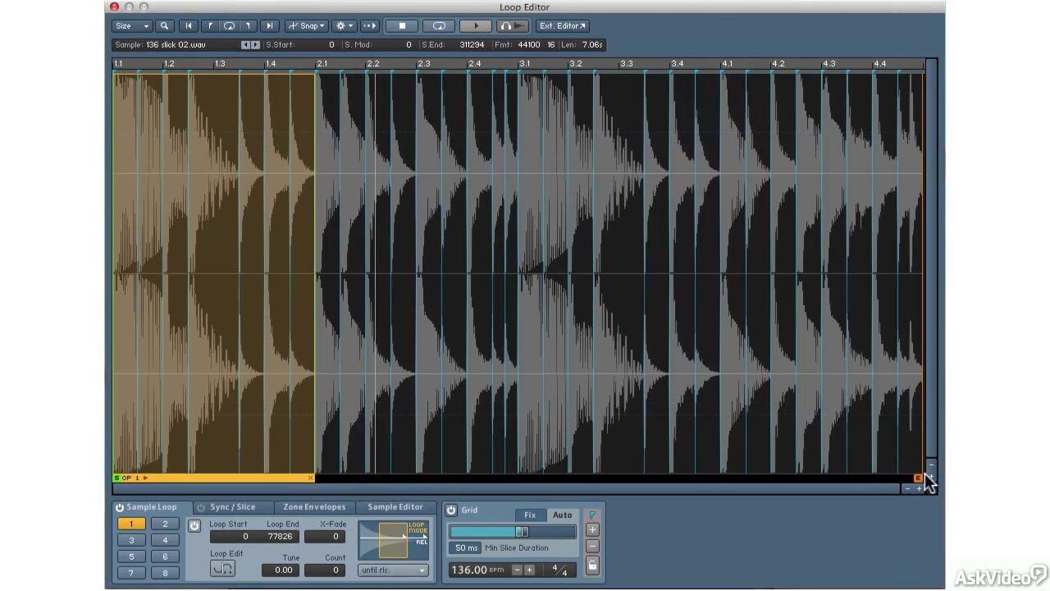
Set loop 1 to one shot mode and drag the sample end marker to bar 2.1.
{"action": "left_click", "coordinate": [402, 569]}
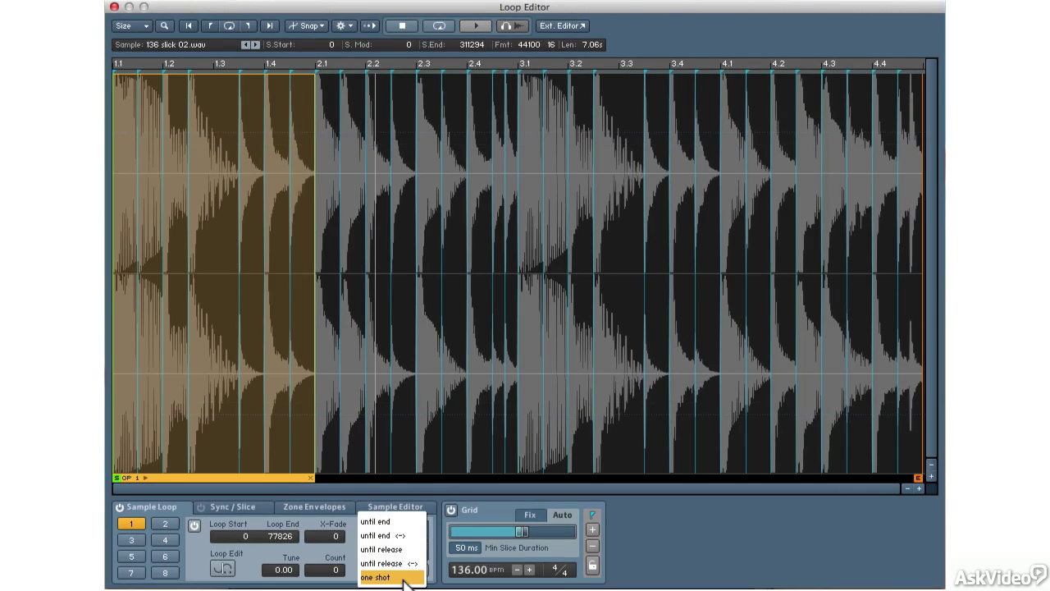
{"action": "left_click", "coordinate": [385, 577]}
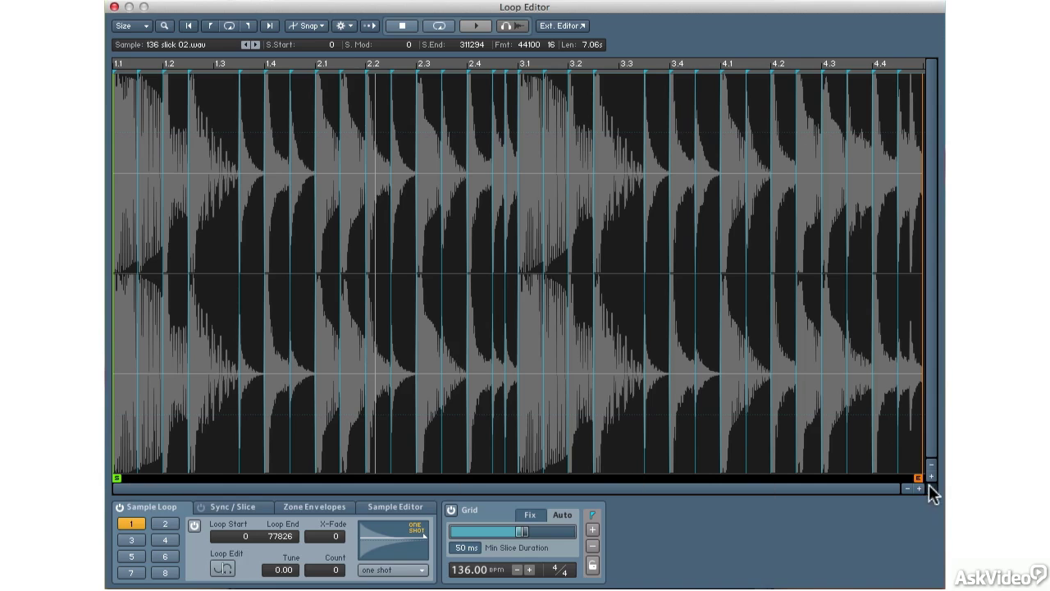
{"action": "left_click", "coordinate": [379, 566]}
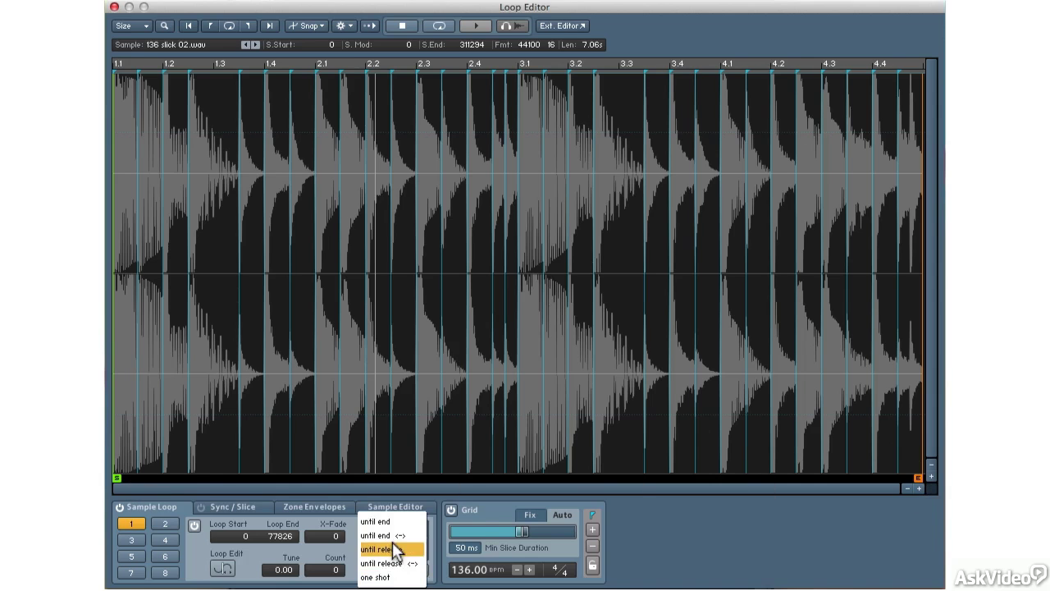
{"action": "left_click", "coordinate": [392, 550]}
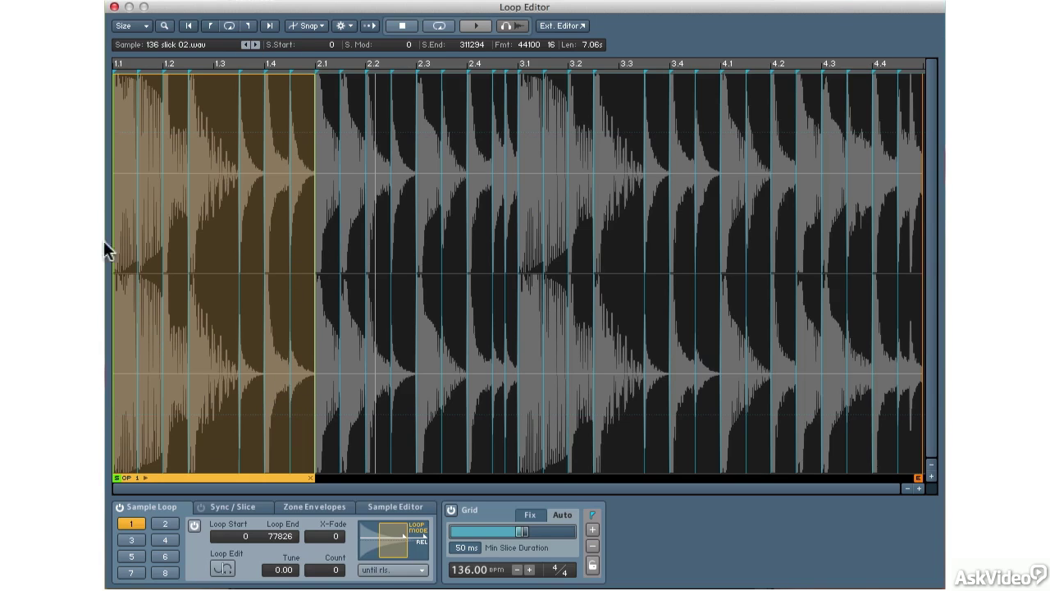
{"action": "left_click", "coordinate": [407, 570]}
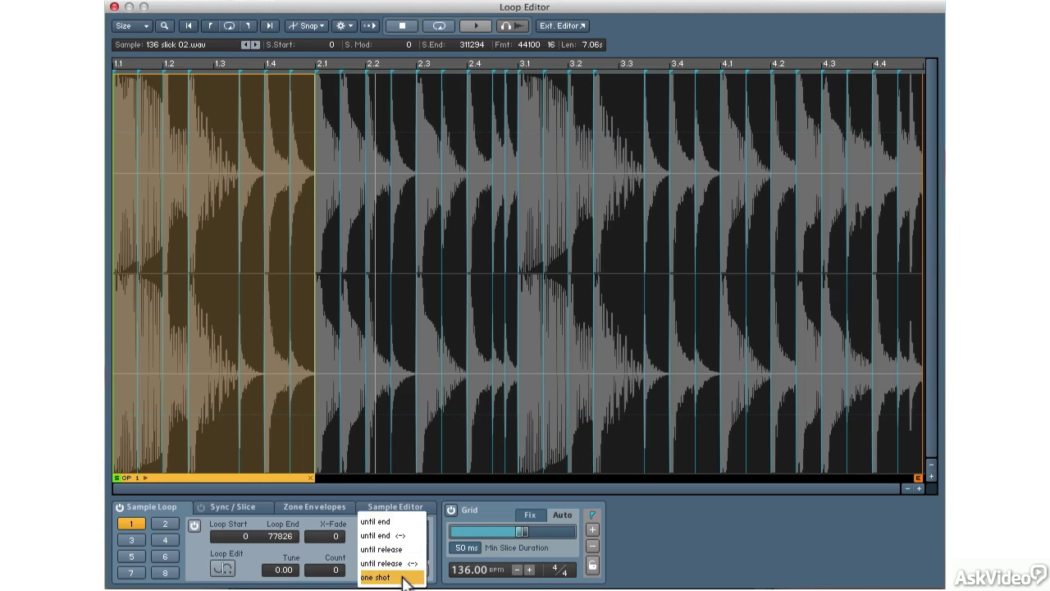
{"action": "left_click", "coordinate": [403, 578]}
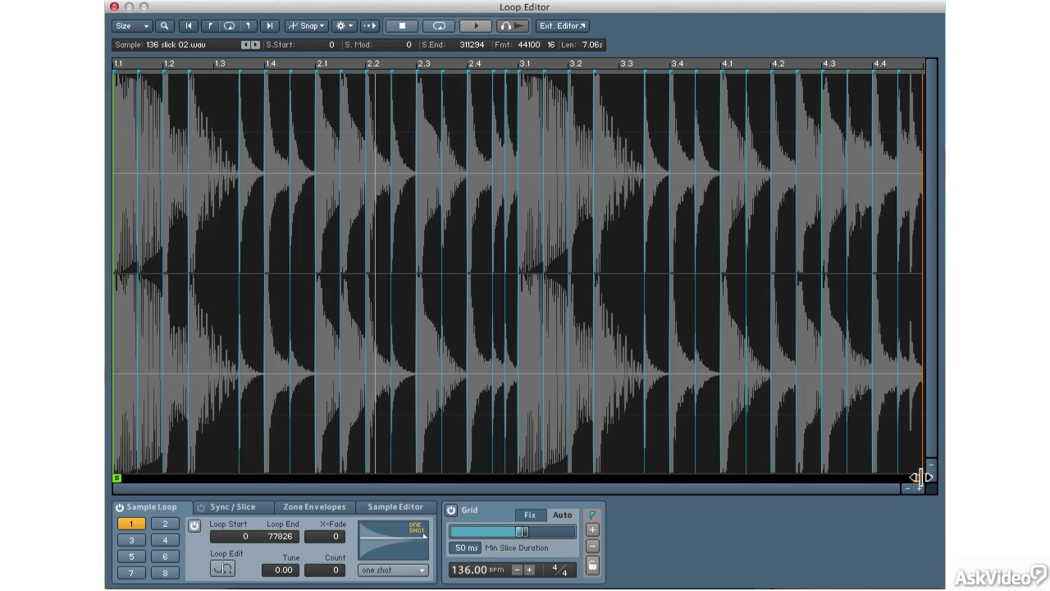
{"action": "mouse_move", "coordinate": [916, 477]}
{"action": "left_mouse_down"}
{"action": "mouse_move", "coordinate": [455, 440]}
{"action": "mouse_move", "coordinate": [320, 443]}
{"action": "left_mouse_up"}
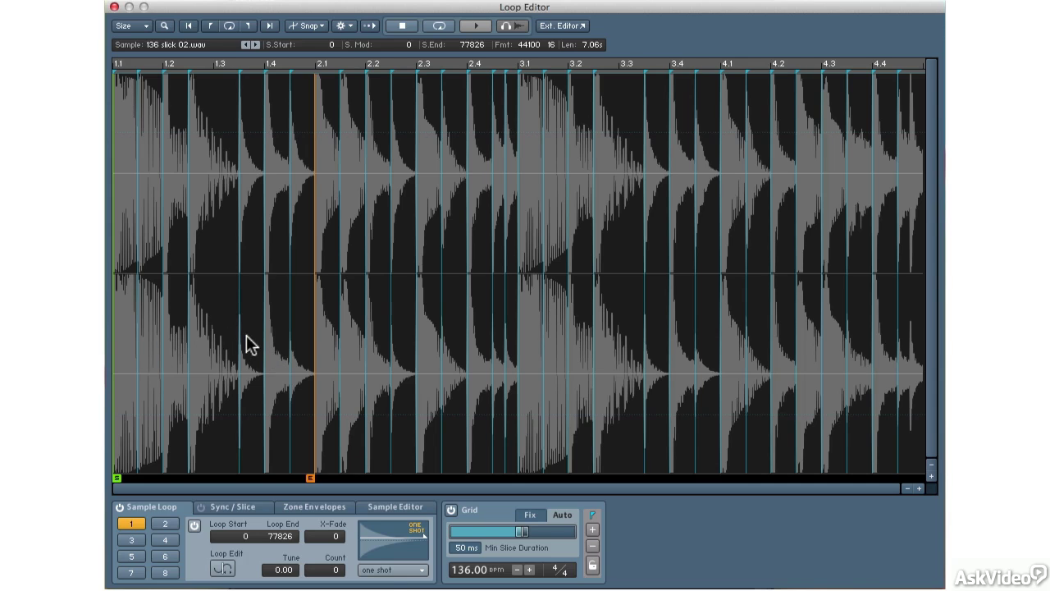
Set loop 1 back to until end mode, leaving the mode list unchanged afterwards.
{"action": "left_click", "coordinate": [394, 570]}
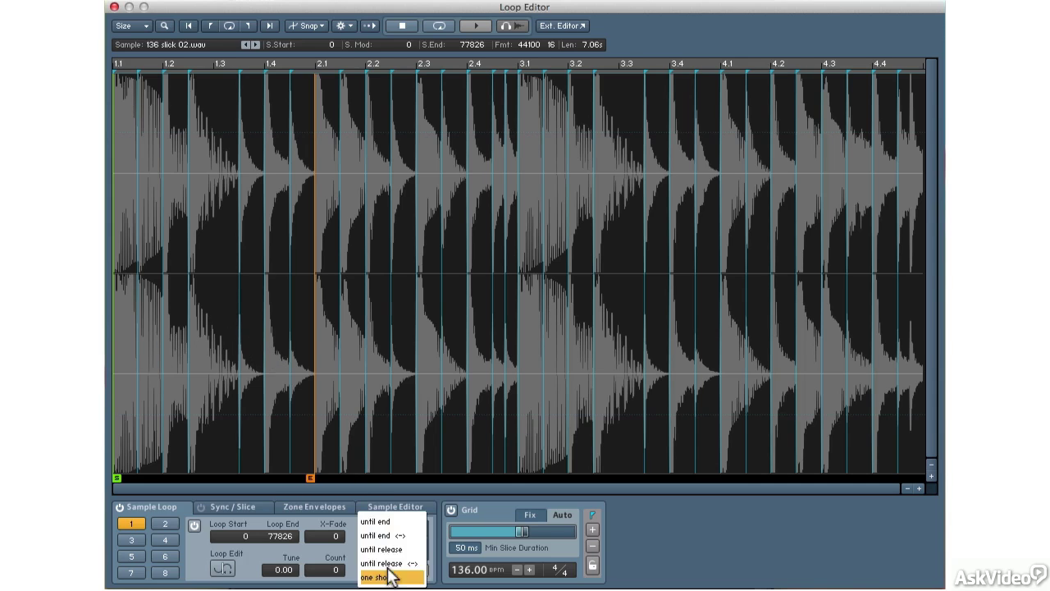
{"action": "left_click", "coordinate": [396, 521]}
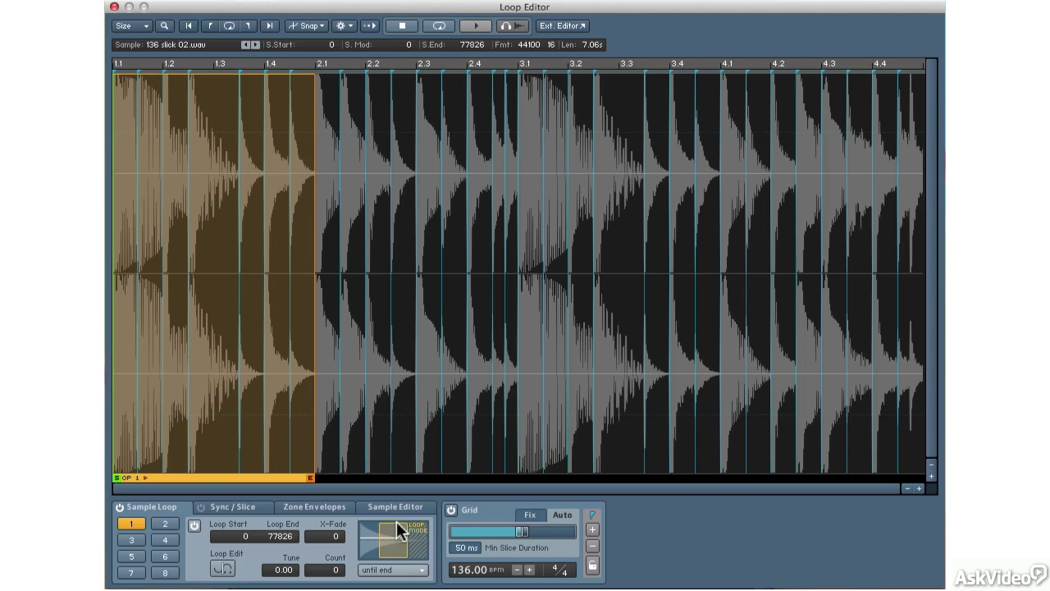
{"action": "left_click", "coordinate": [398, 568]}
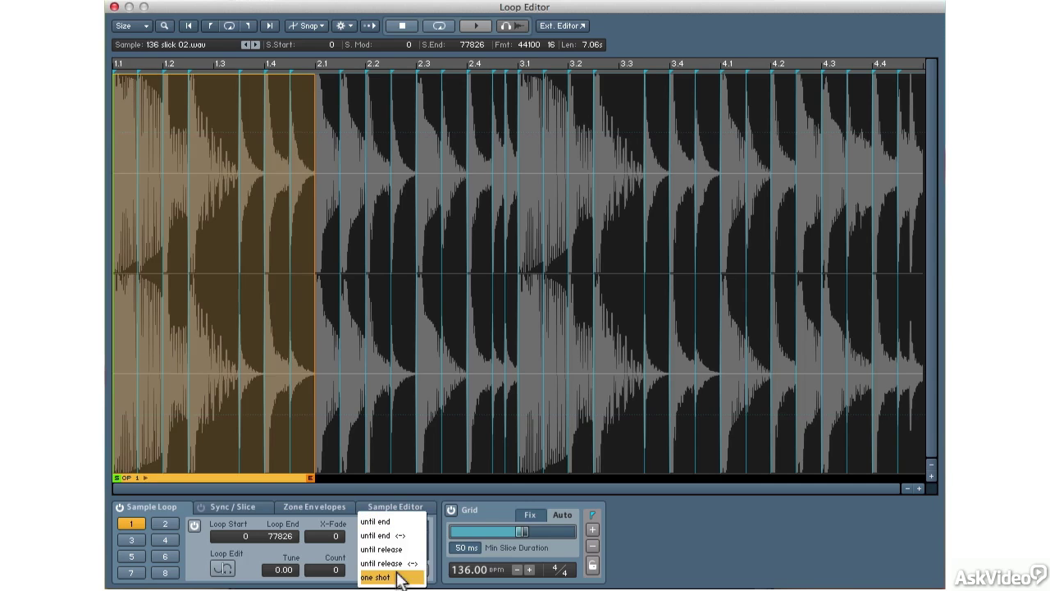
{"action": "left_click", "coordinate": [400, 483]}
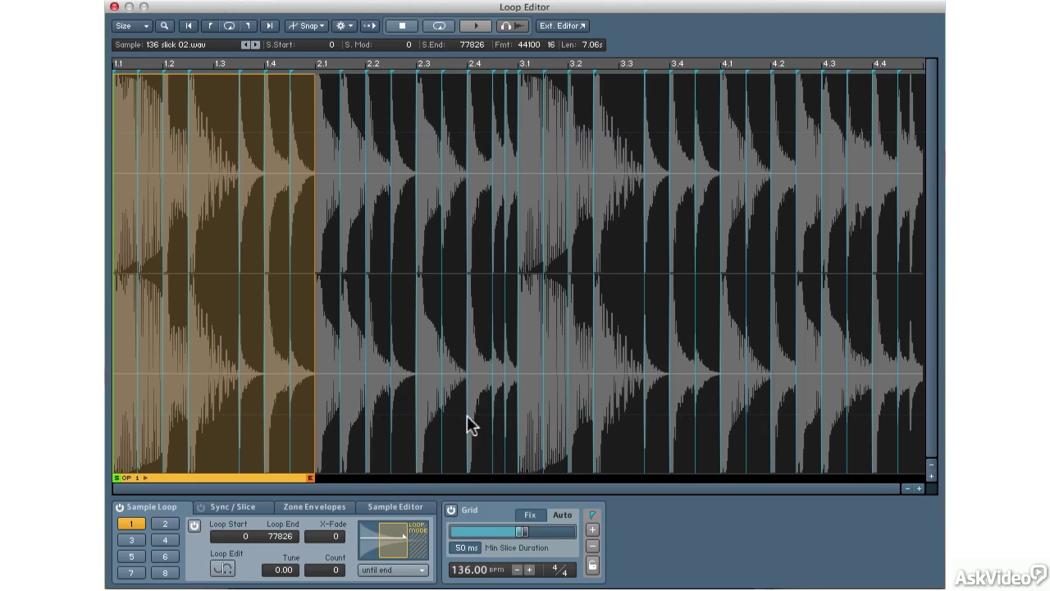
{"action": "left_click", "coordinate": [389, 569]}
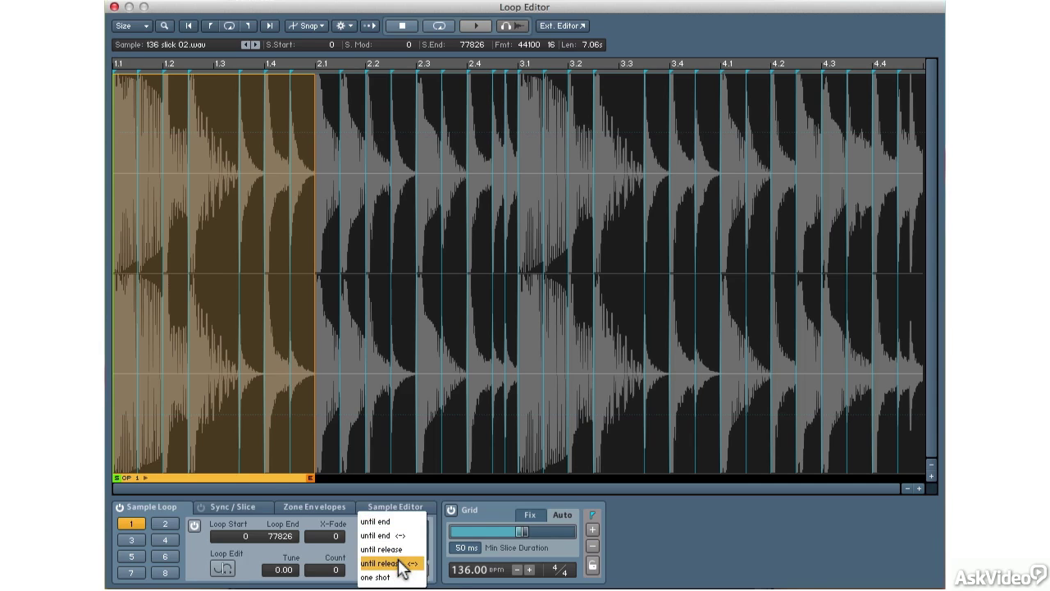
{"action": "left_click", "coordinate": [279, 509]}
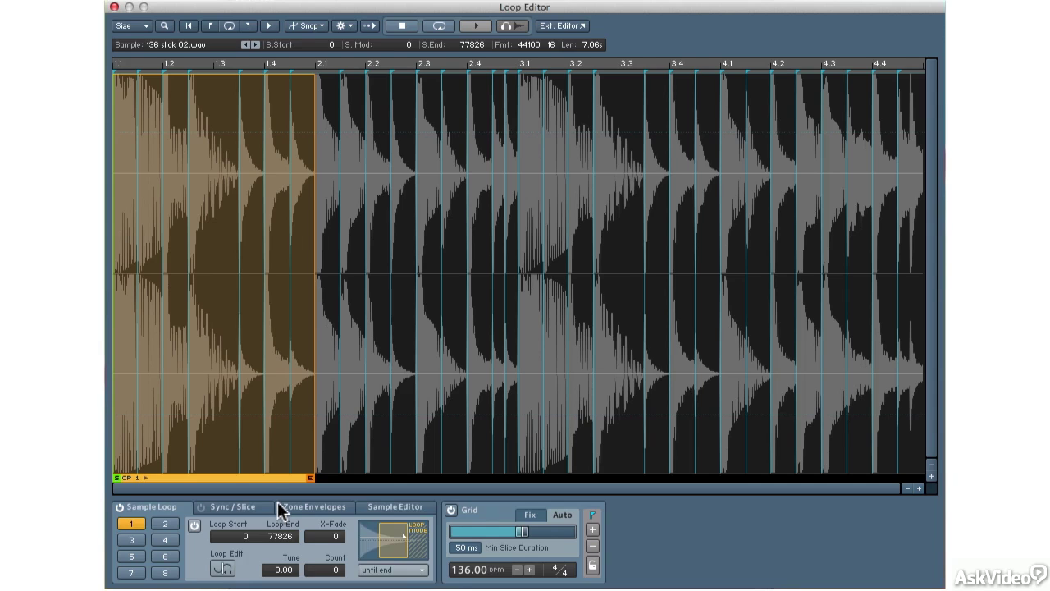
{"action": "left_click", "coordinate": [387, 571]}
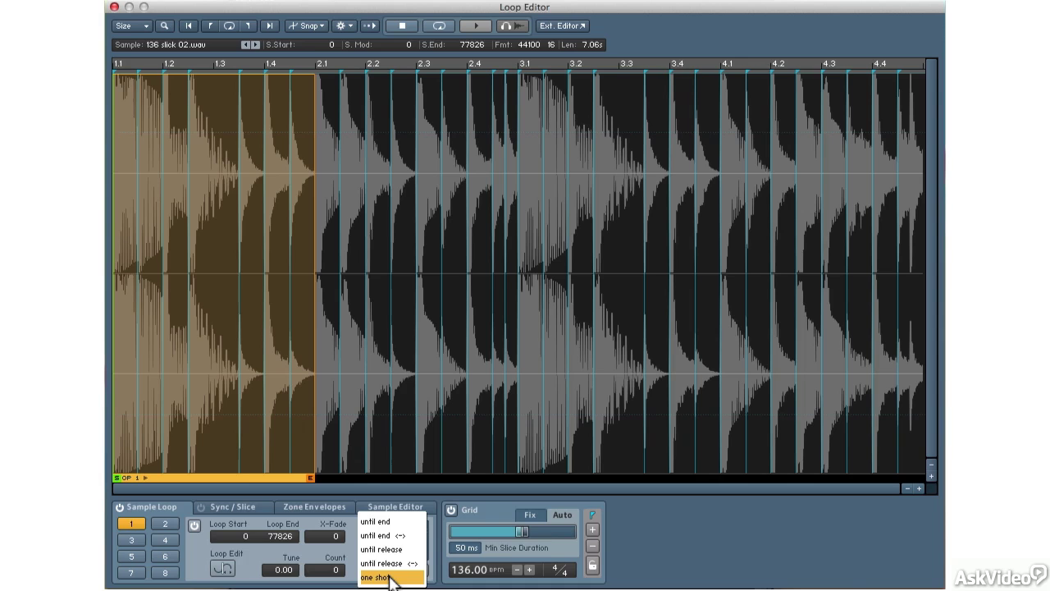
{"action": "left_click", "coordinate": [324, 550]}
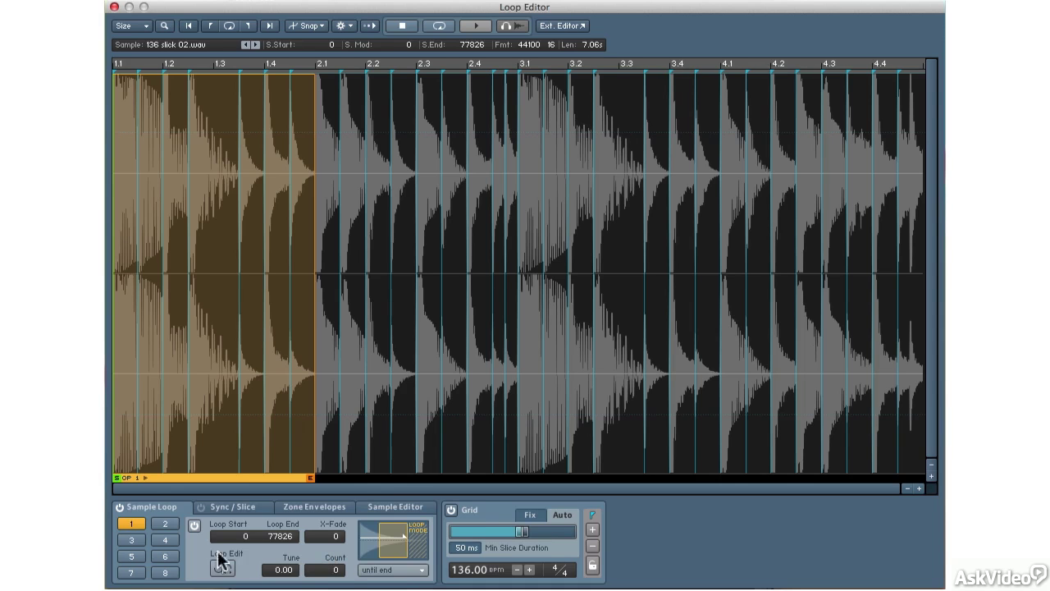